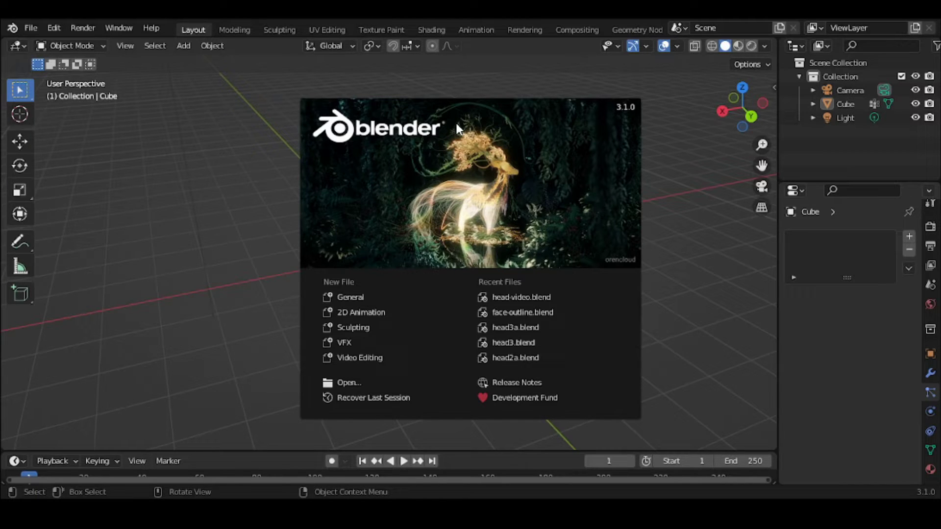
Dismiss the splash screen and inspect the head model along with its MatCap viewport shading settings.
click(457, 126)
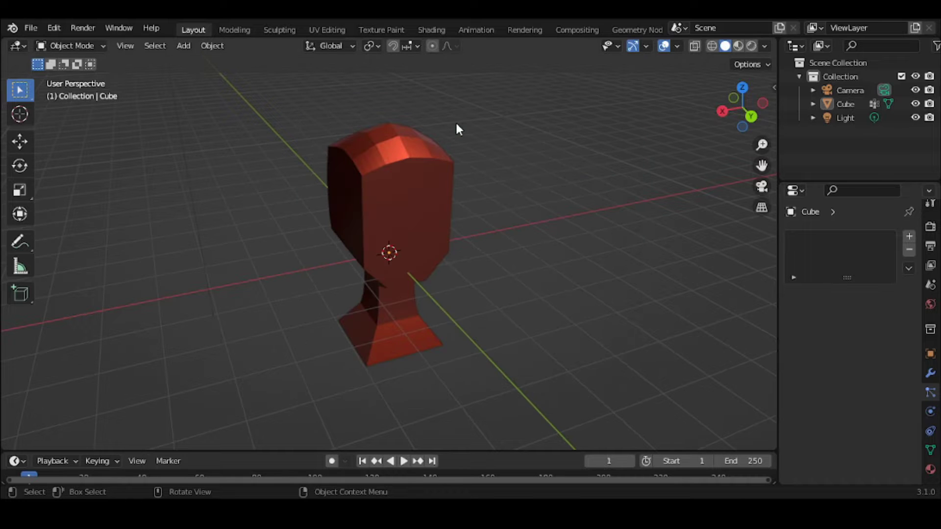
middle_drag(417, 196, 314, 163)
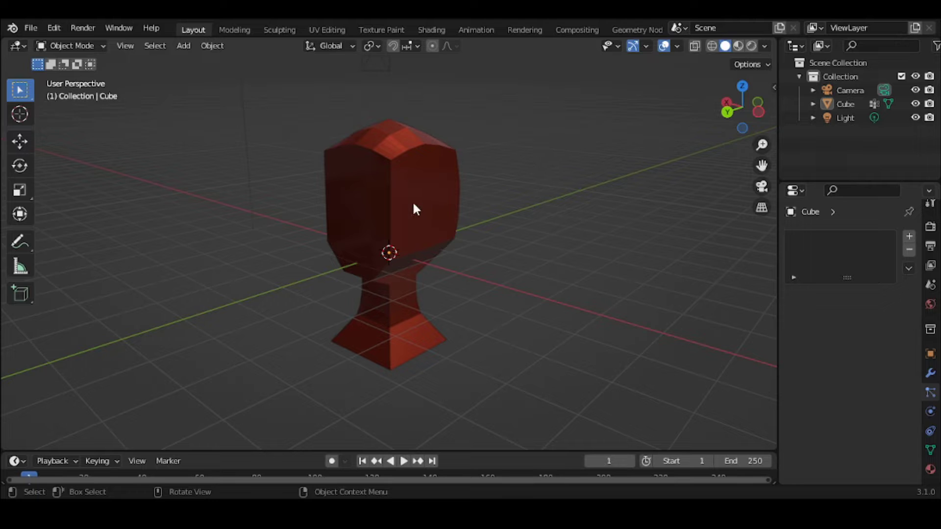
middle_drag(413, 205, 576, 169)
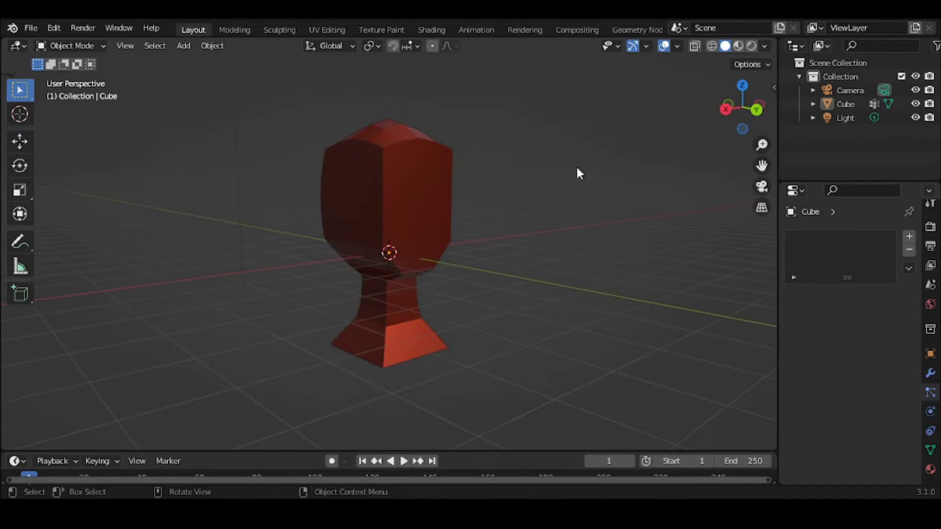
click(764, 46)
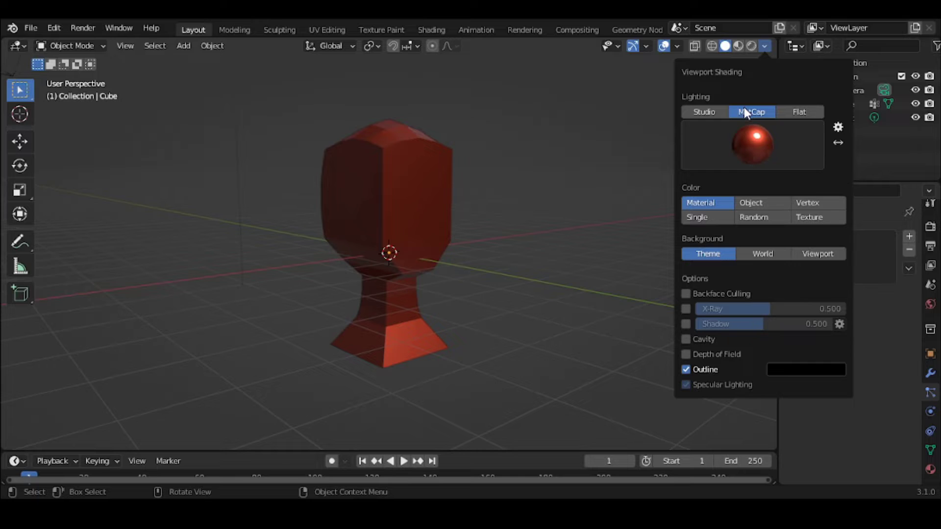
click(750, 142)
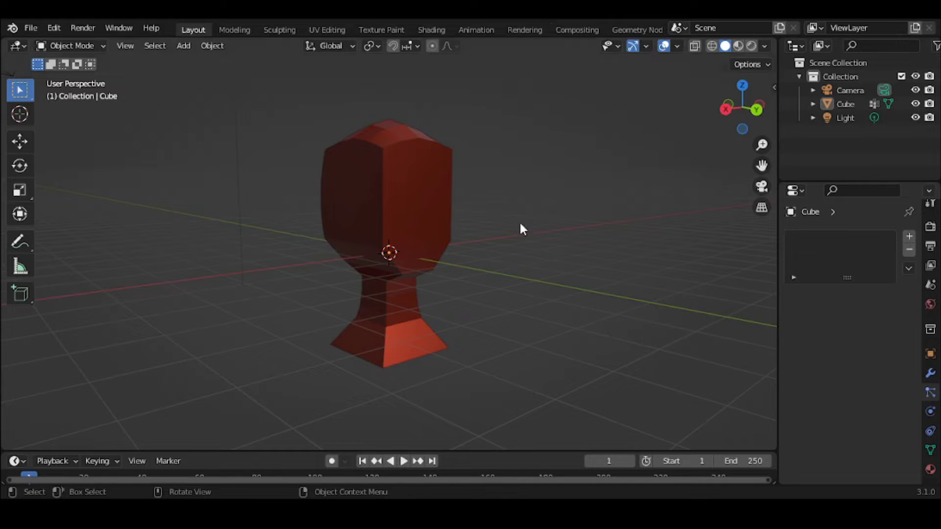
Switch the head model to Weight Paint mode with its front and crown in view.
click(85, 45)
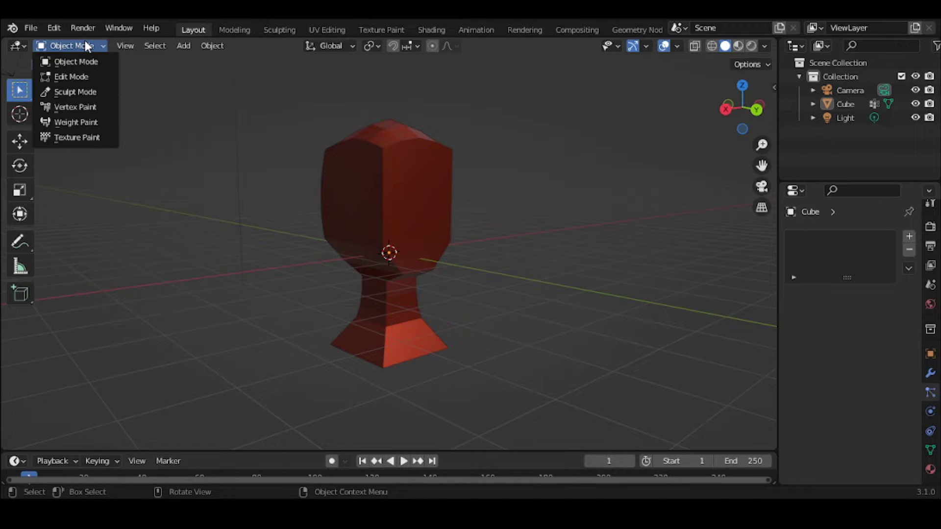
click(103, 122)
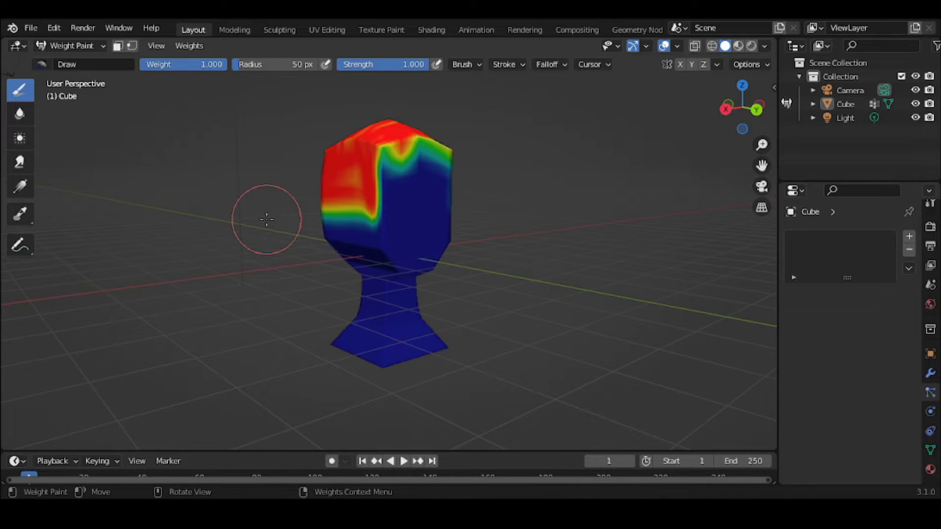
mouse_move(266, 219)
middle_down()
mouse_move(304, 243)
mouse_move(245, 235)
middle_up()
scroll(246, 235, up, 2)
scroll(246, 235, down, 1)
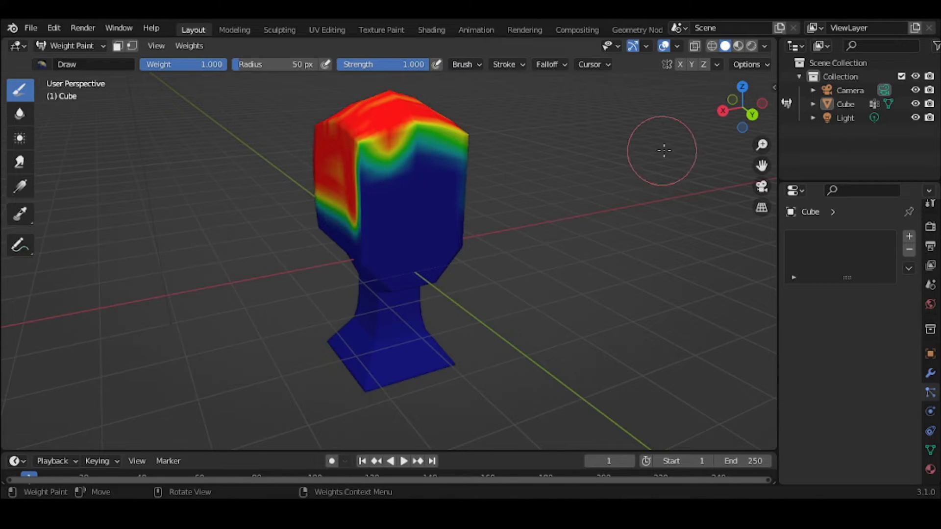
drag(762, 165, 752, 204)
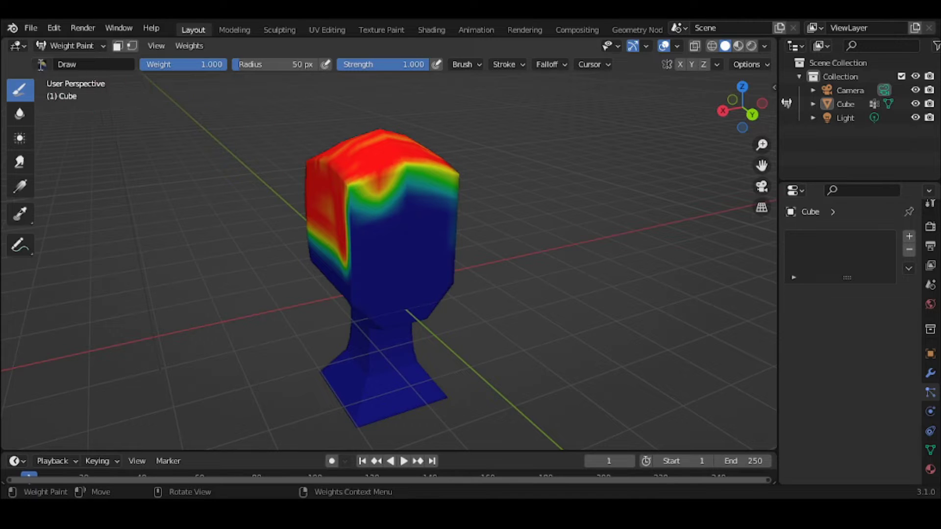
Remove the painted weight below the hairline on the face using the Subtract brush with a 24 px radius.
click(42, 65)
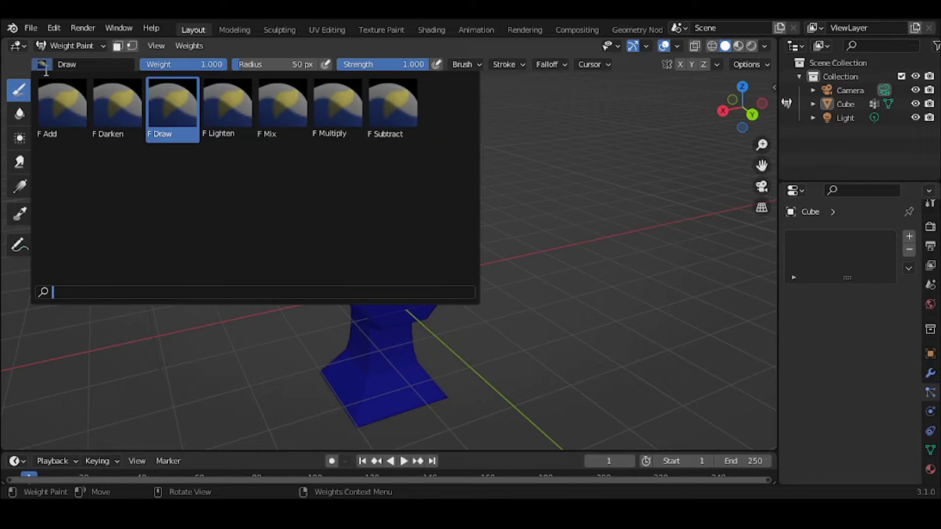
click(383, 127)
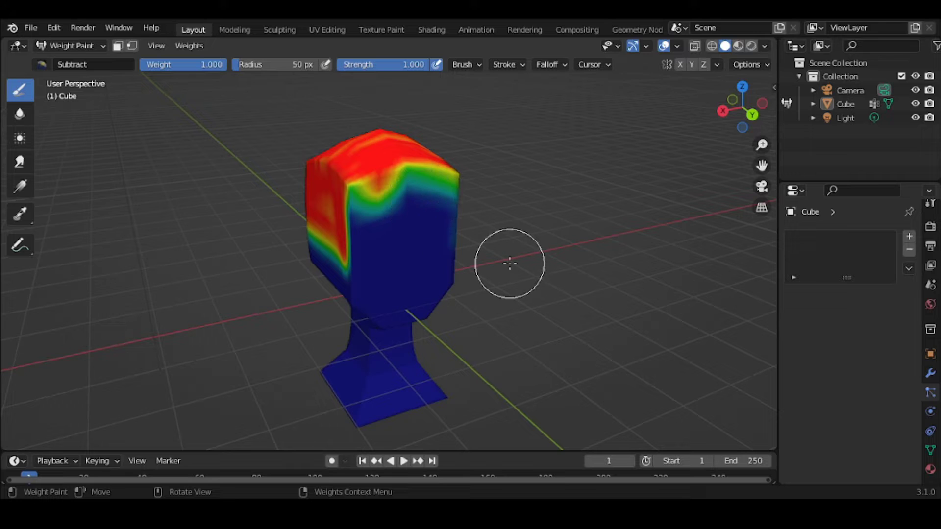
key(f)
click(497, 251)
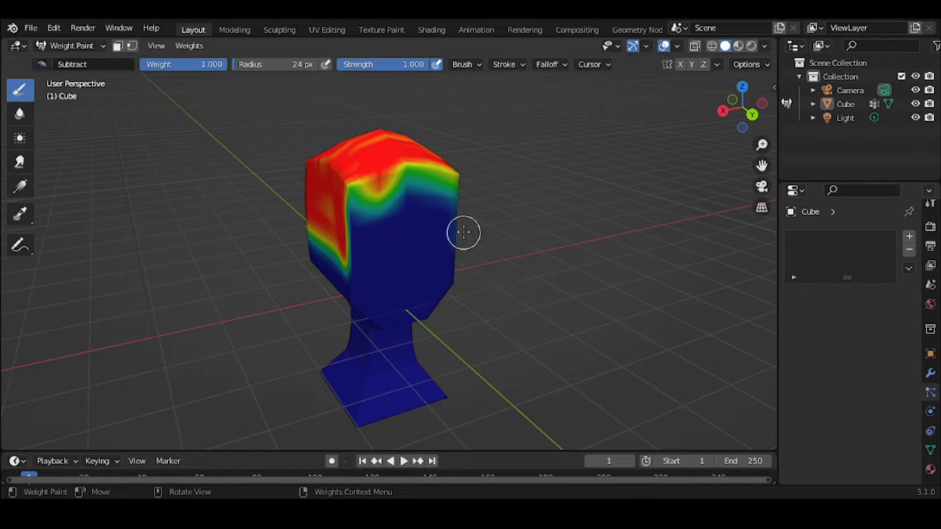
mouse_move(440, 196)
mouse_down()
mouse_move(401, 189)
mouse_move(445, 183)
mouse_move(423, 179)
mouse_move(457, 187)
mouse_move(413, 179)
mouse_move(365, 190)
mouse_move(350, 206)
mouse_move(448, 207)
mouse_move(447, 237)
mouse_move(443, 201)
mouse_move(388, 188)
mouse_up()
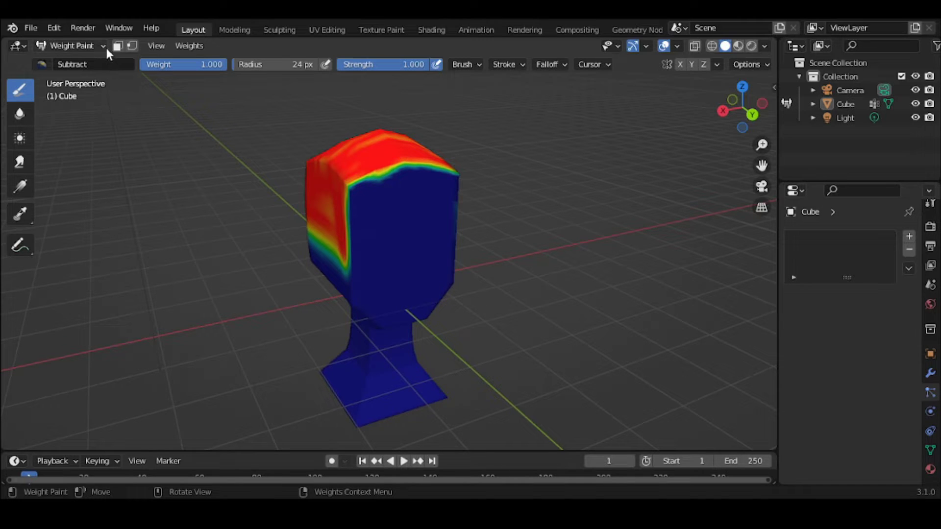
Examine the head's subdivided mesh in Edit Mode.
click(90, 46)
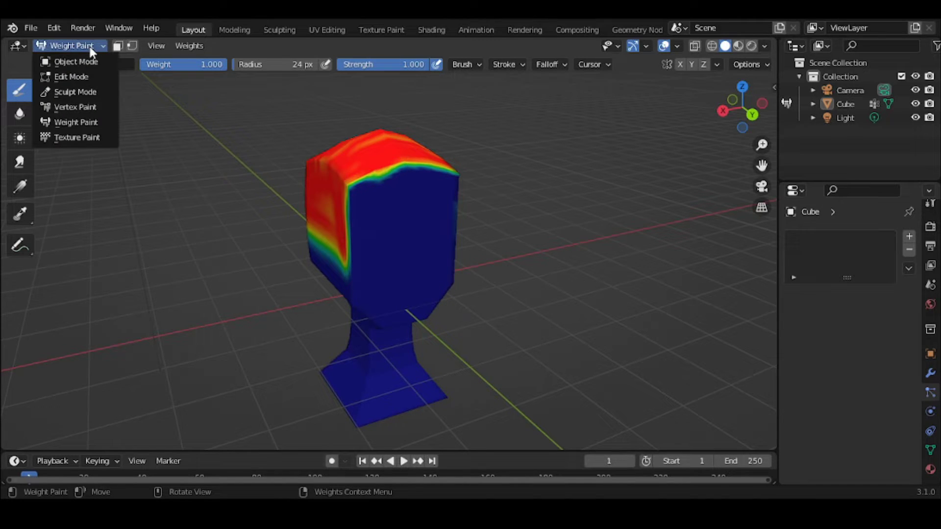
click(87, 75)
middle_drag(242, 177, 203, 163)
click(233, 166)
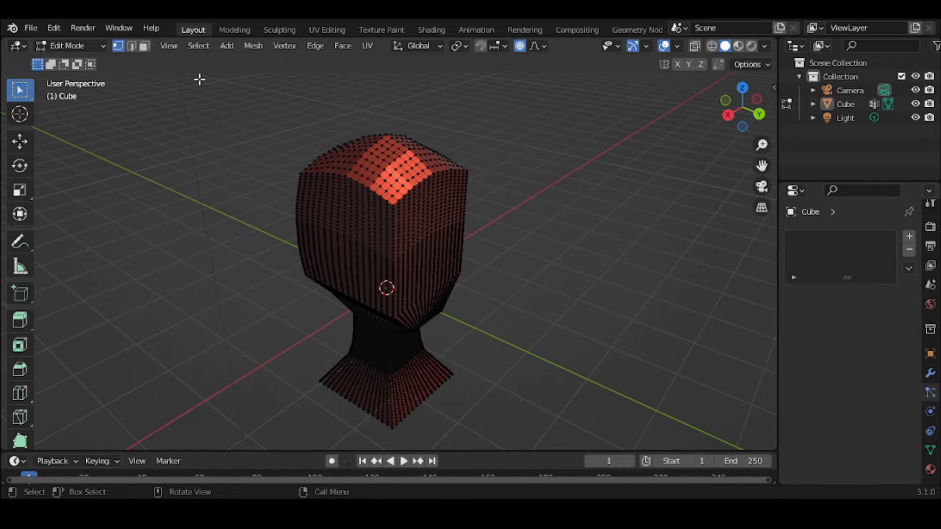
Return to Object Mode and add a particle system of type Hair to the head.
click(69, 46)
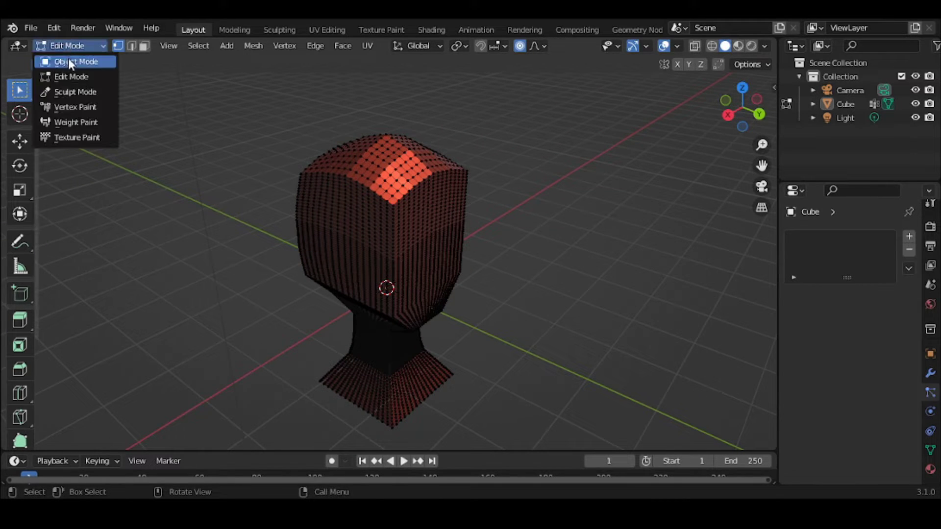
click(69, 60)
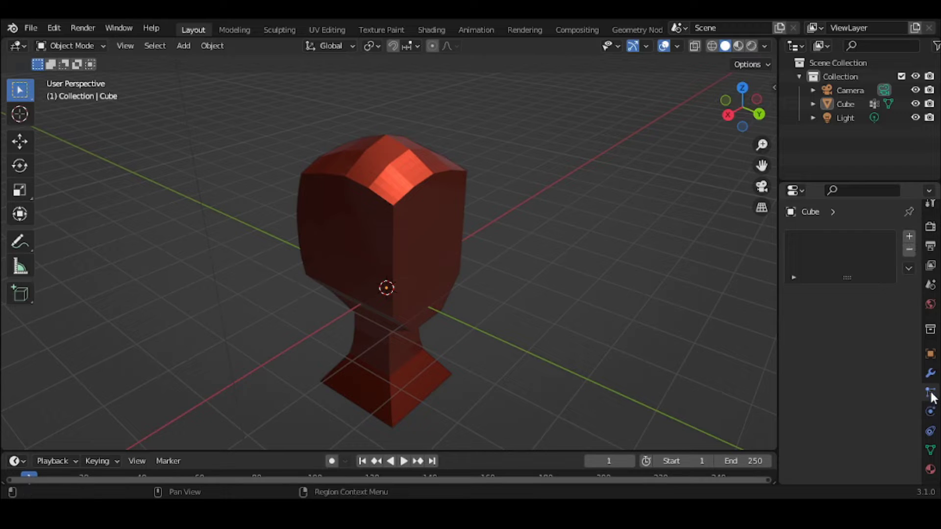
click(911, 238)
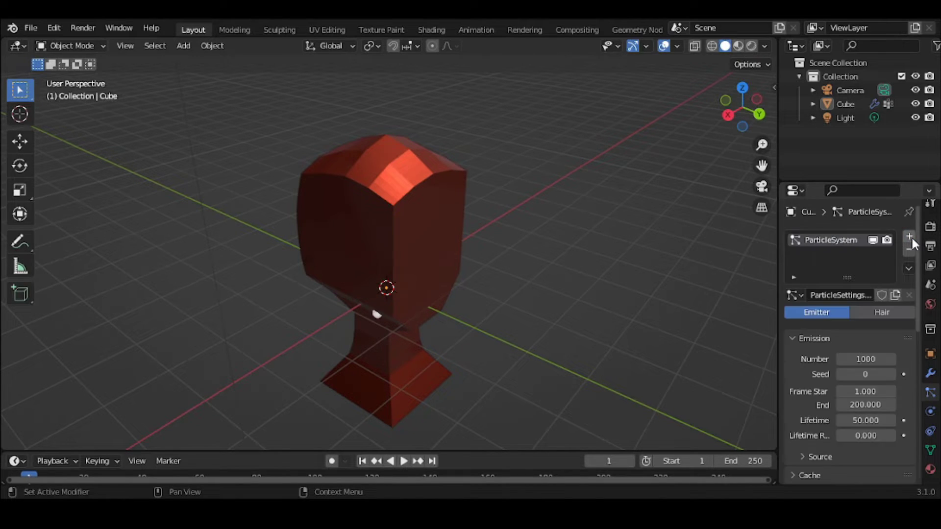
click(892, 311)
middle_drag(403, 289, 426, 245)
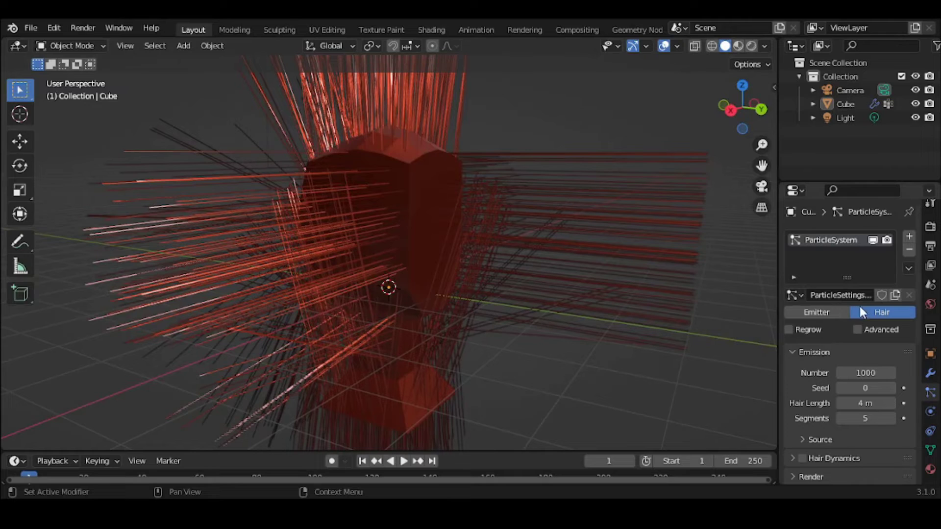
Try the vertex group Group as the hair's Density and clear it again.
scroll(860, 352, down, 10)
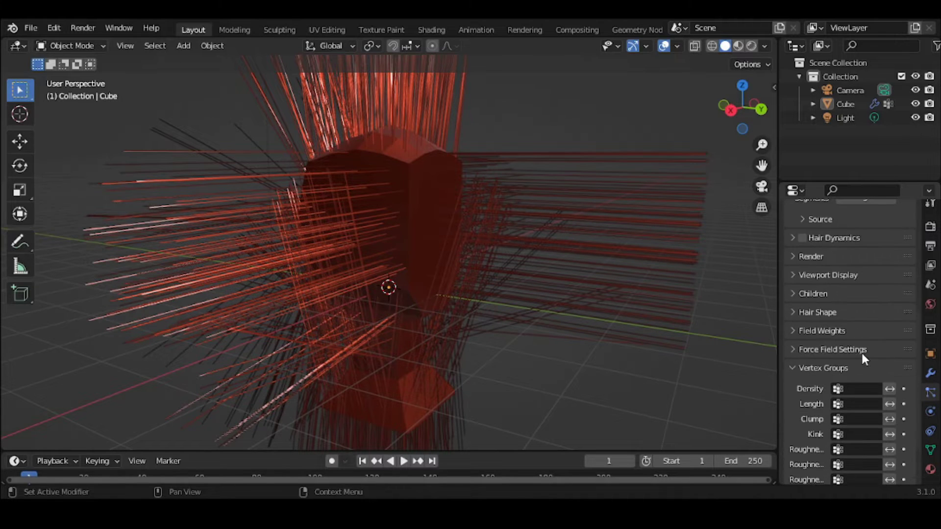
click(836, 388)
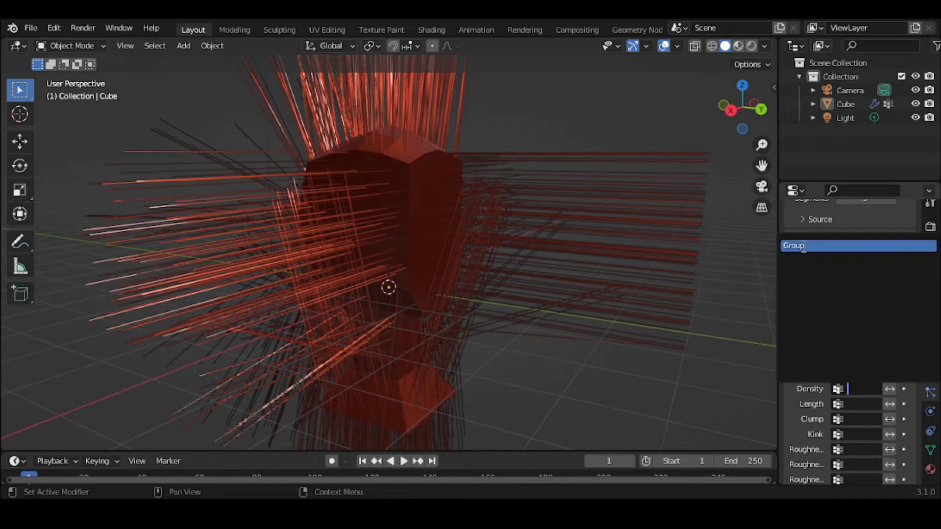
click(803, 246)
middle_drag(463, 240, 396, 257)
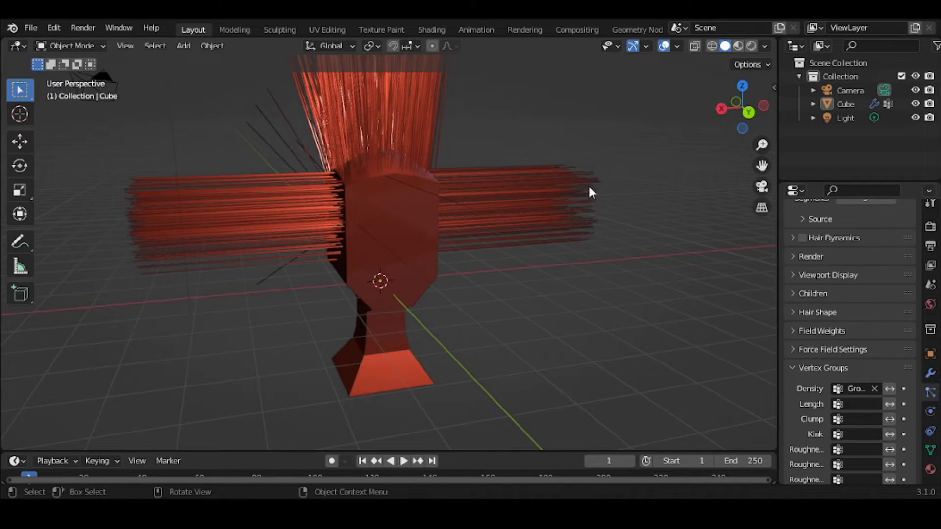
click(875, 388)
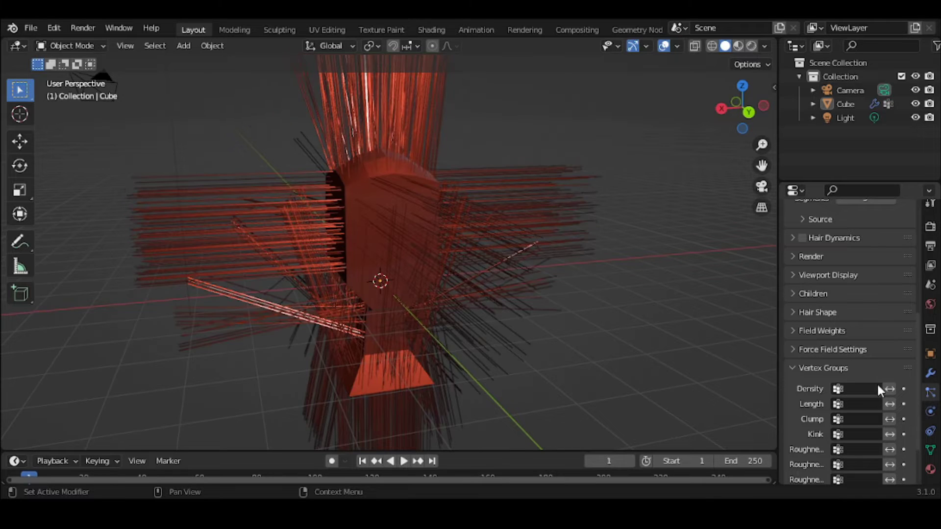
Assign the vertex group Group to the hair's Length and check the hair growth on the head.
click(845, 403)
click(809, 259)
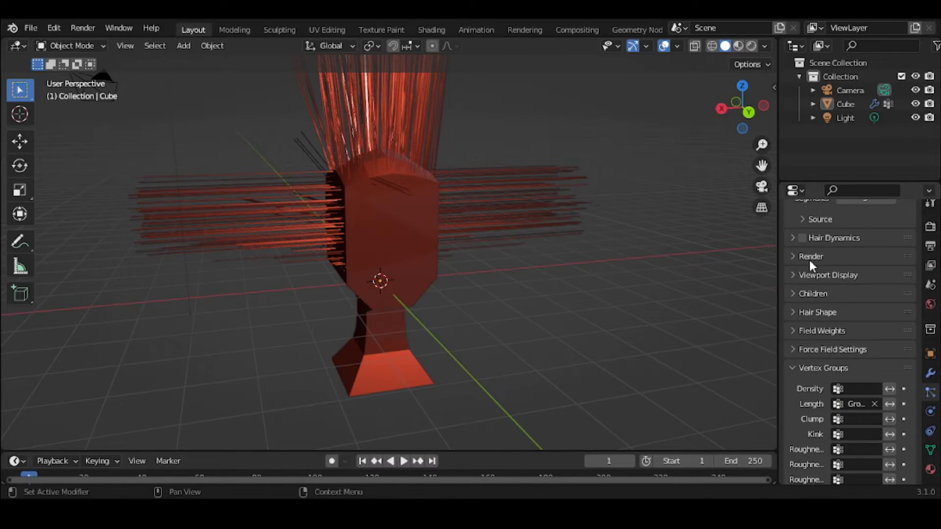
scroll(451, 269, up, 2)
scroll(452, 270, down, 1)
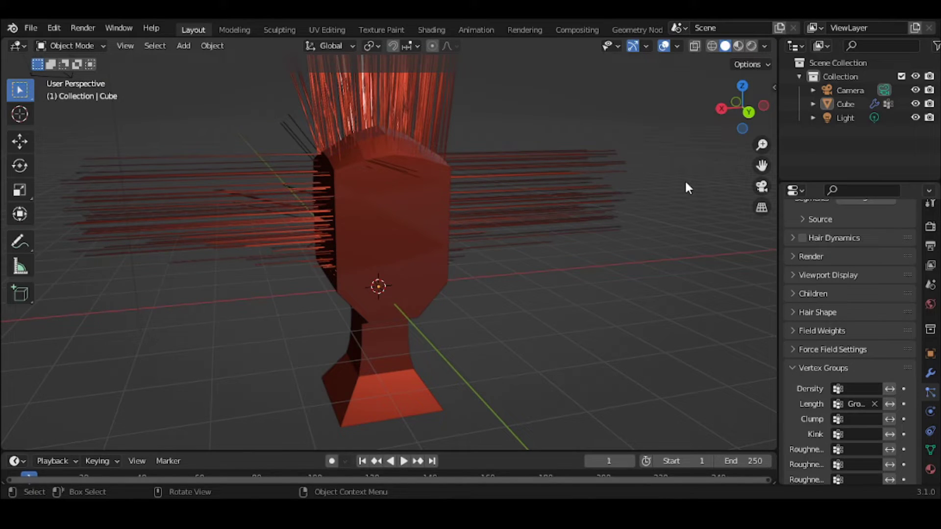
scroll(683, 179, down, 4)
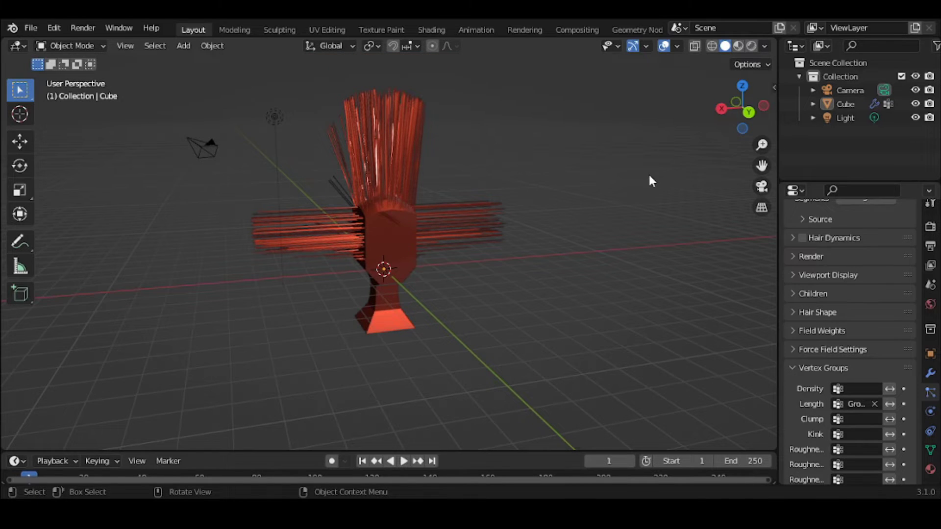
scroll(649, 176, up, 2)
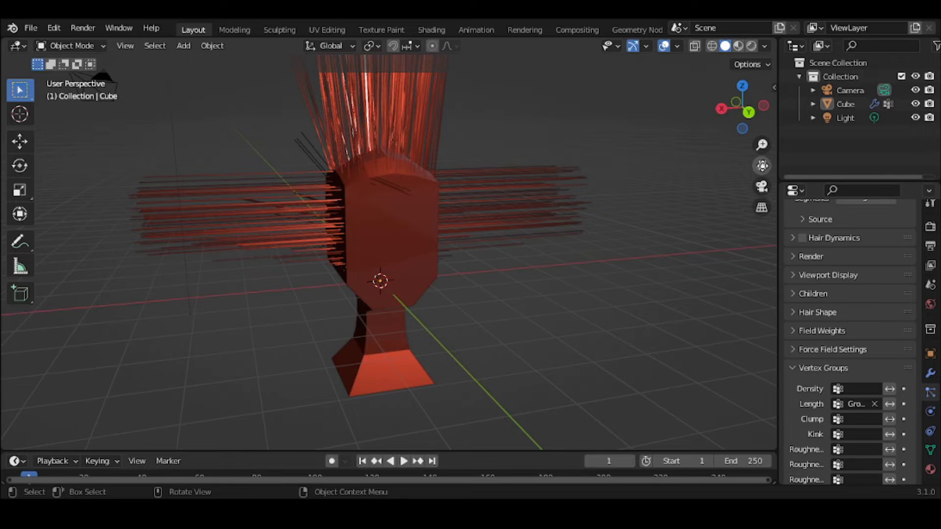
drag(762, 165, 742, 290)
middle_drag(660, 133, 662, 113)
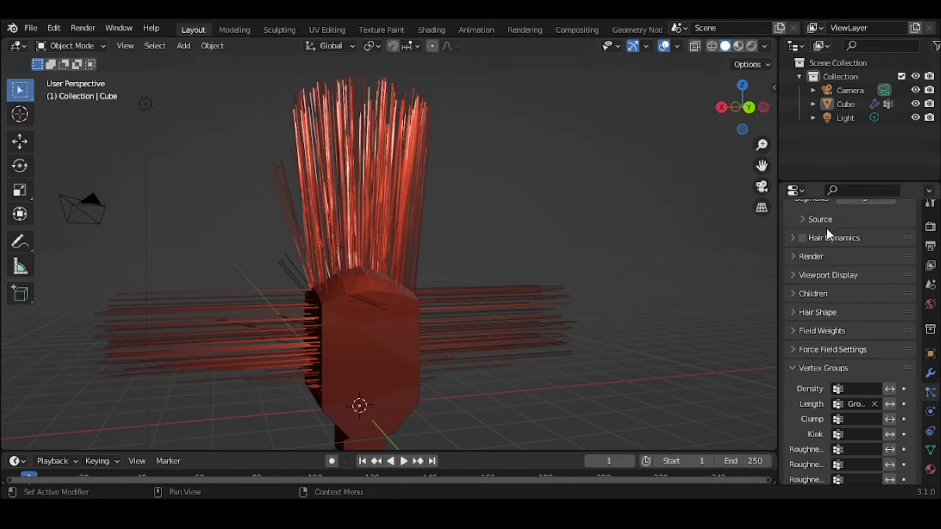
Switch the head to Particle Edit mode and set the hair selection mode to Point.
scroll(834, 223, up, 4)
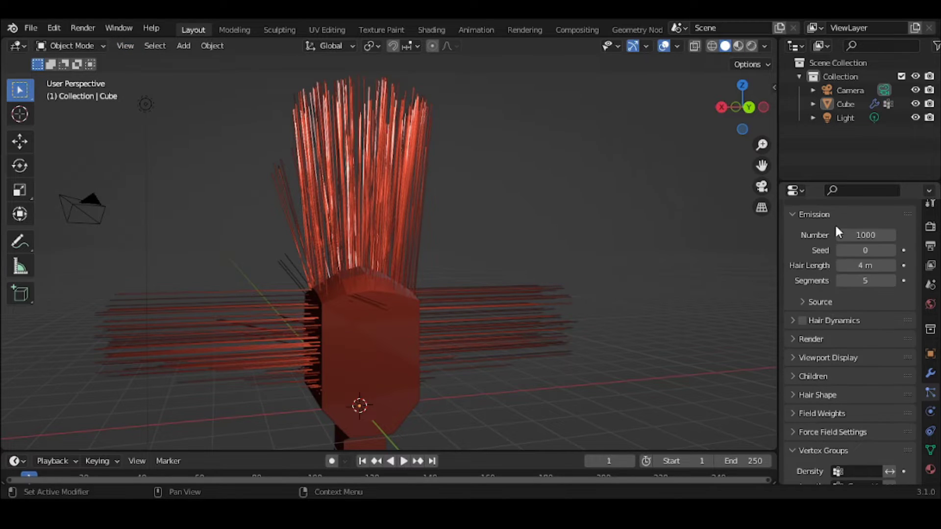
scroll(834, 224, up, 2)
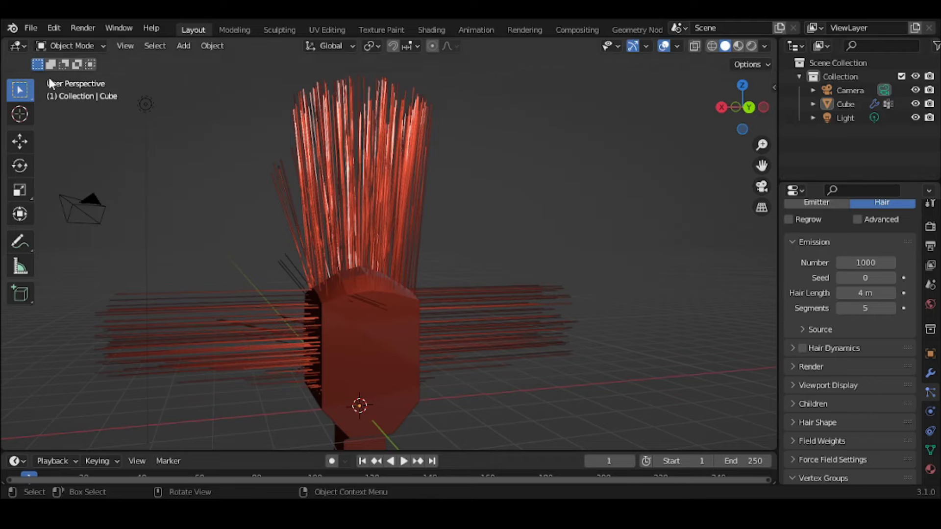
click(53, 44)
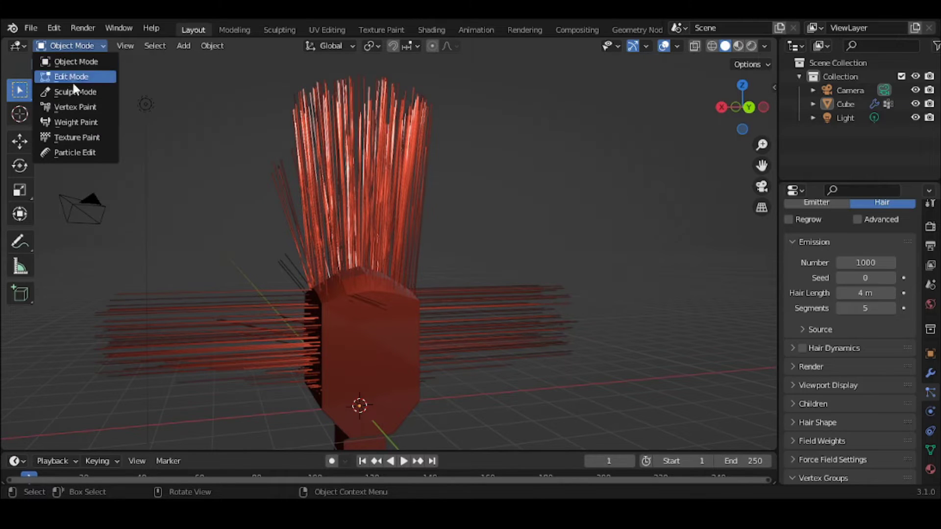
click(99, 149)
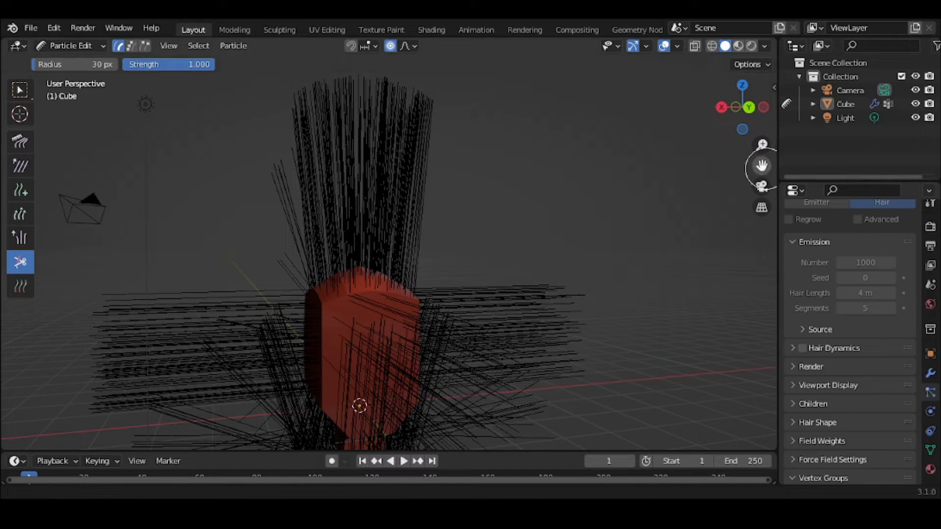
drag(761, 166, 773, 156)
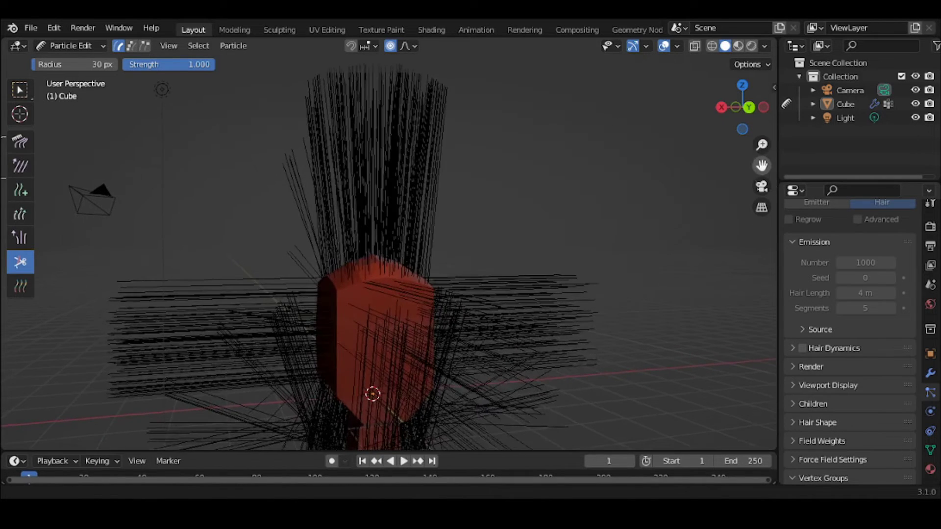
click(132, 47)
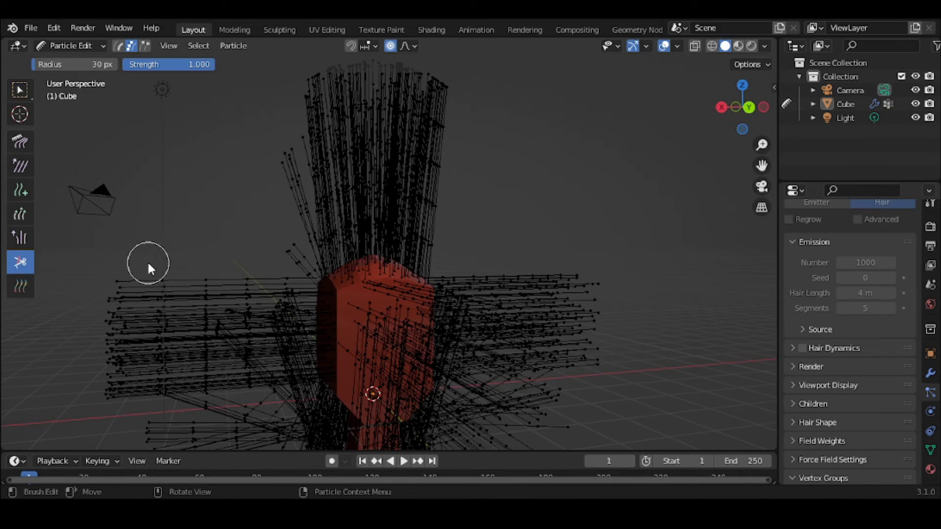
Try trimming an outer side hair with the Cut brush at a 13 px radius and undo the cut.
key(f)
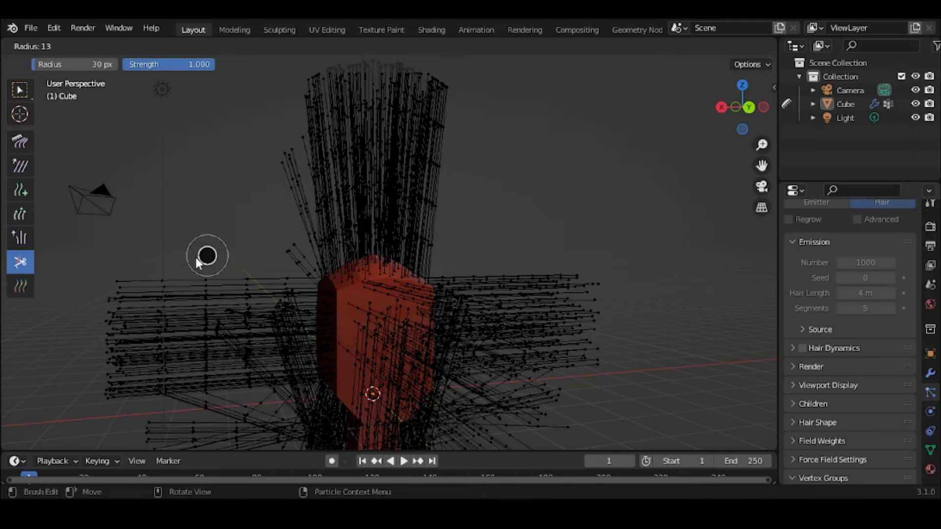
click(196, 257)
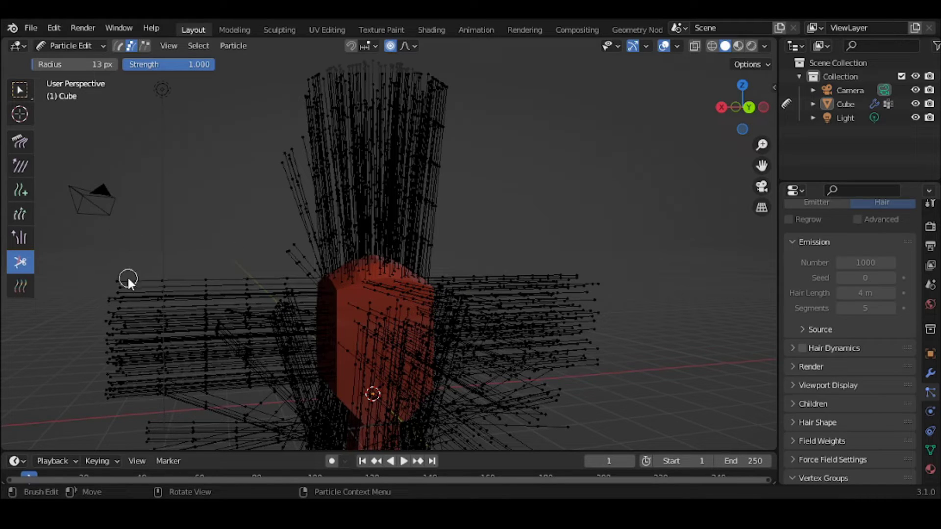
click(160, 280)
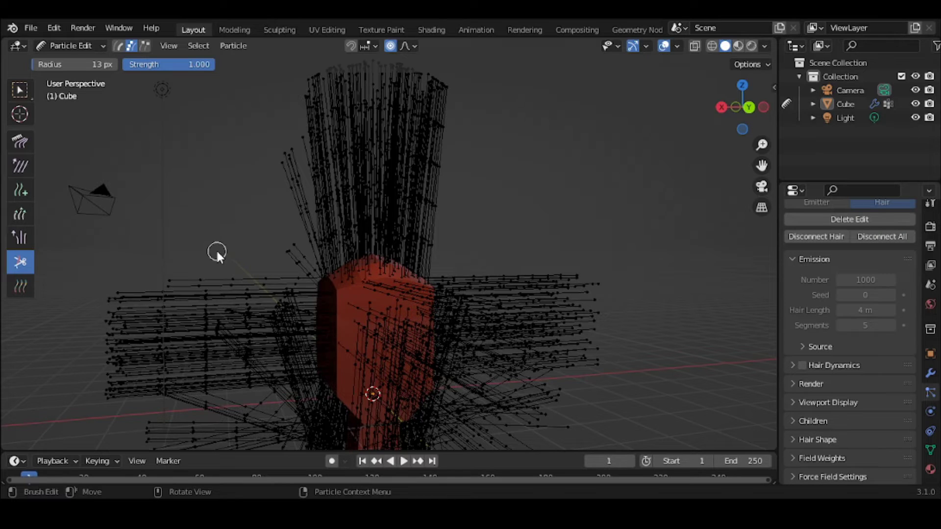
key(ctrl+z)
Try the Comb brush on the uppermost side hairs and undo the stroke.
click(22, 90)
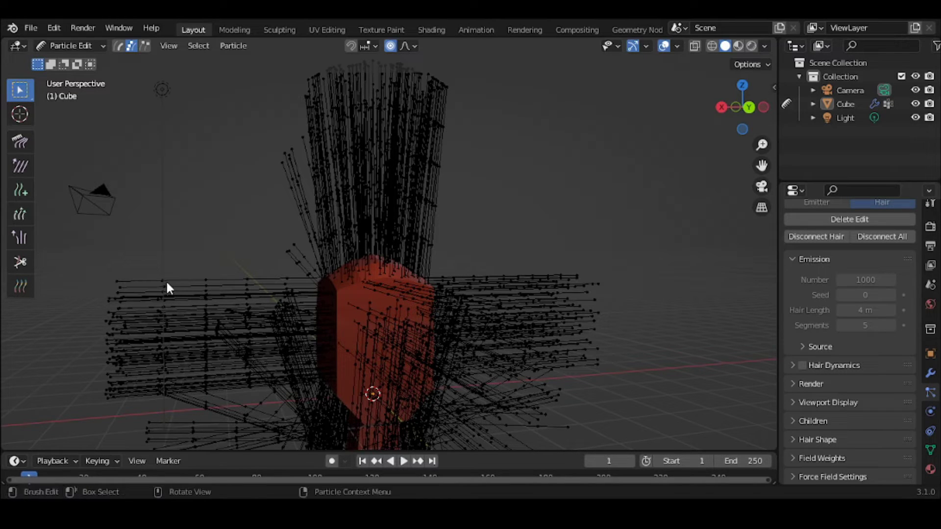
click(20, 139)
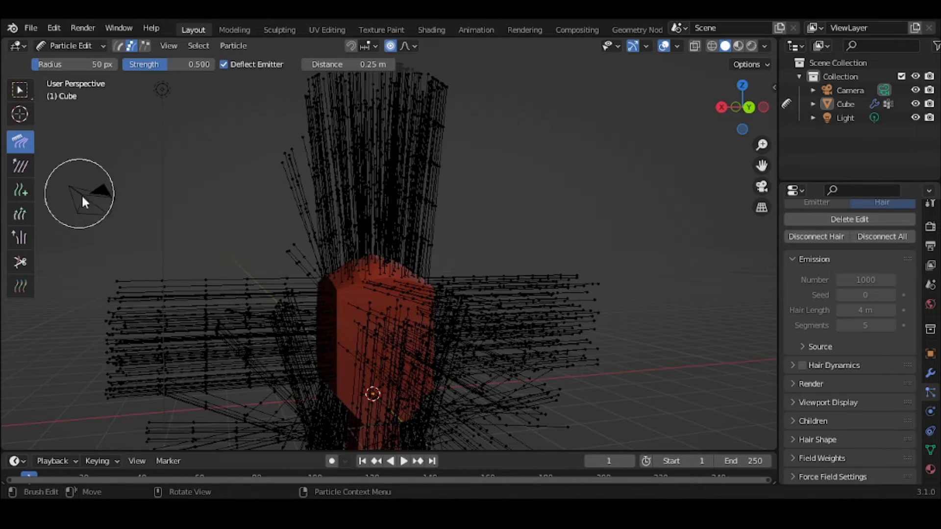
mouse_move(163, 283)
mouse_down()
mouse_move(155, 256)
mouse_move(151, 278)
mouse_move(141, 239)
mouse_move(137, 279)
mouse_move(131, 236)
mouse_move(245, 284)
mouse_move(245, 248)
mouse_up()
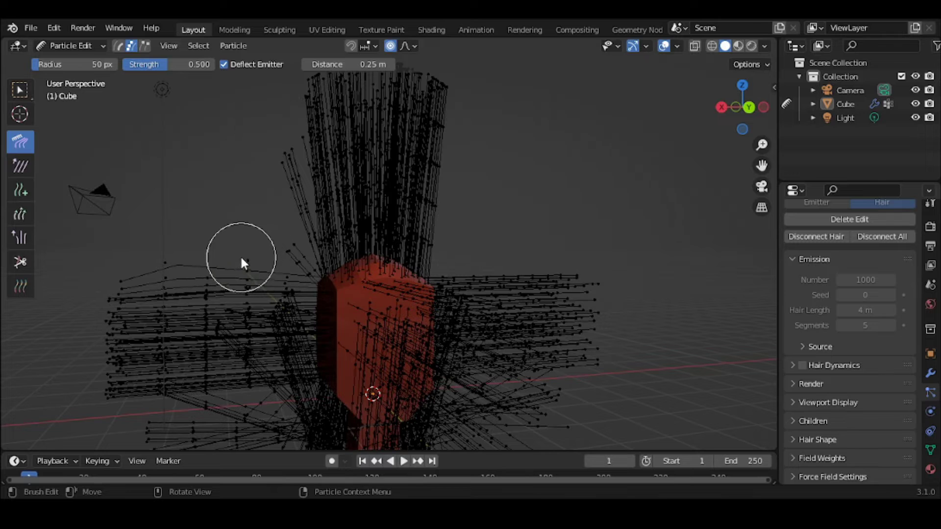
key(ctrl+z)
key(ctrl+z)
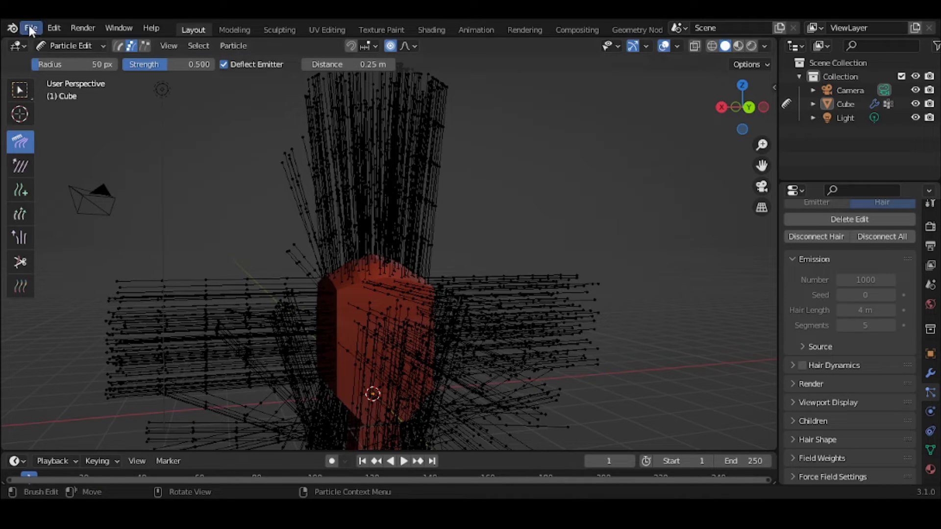
Return to Object Mode and replace the head's particle system with a new one of type Hair.
click(69, 48)
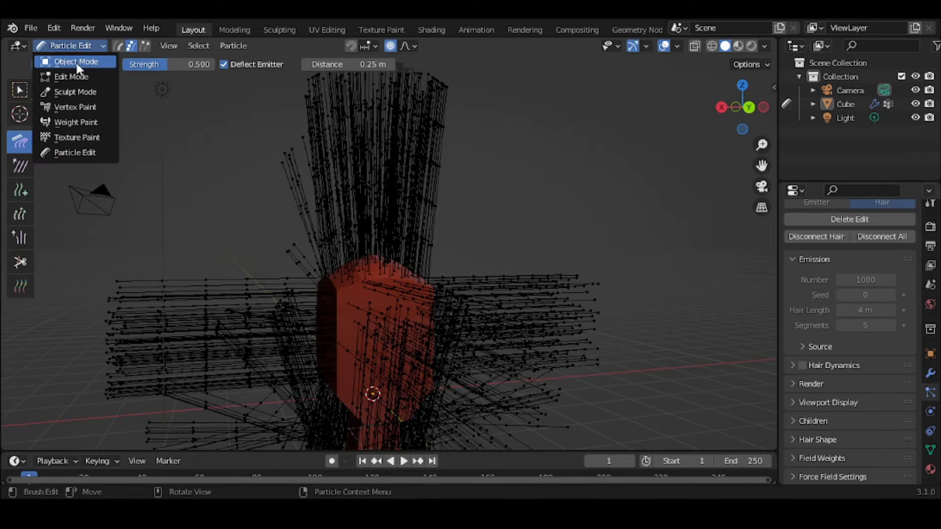
click(77, 61)
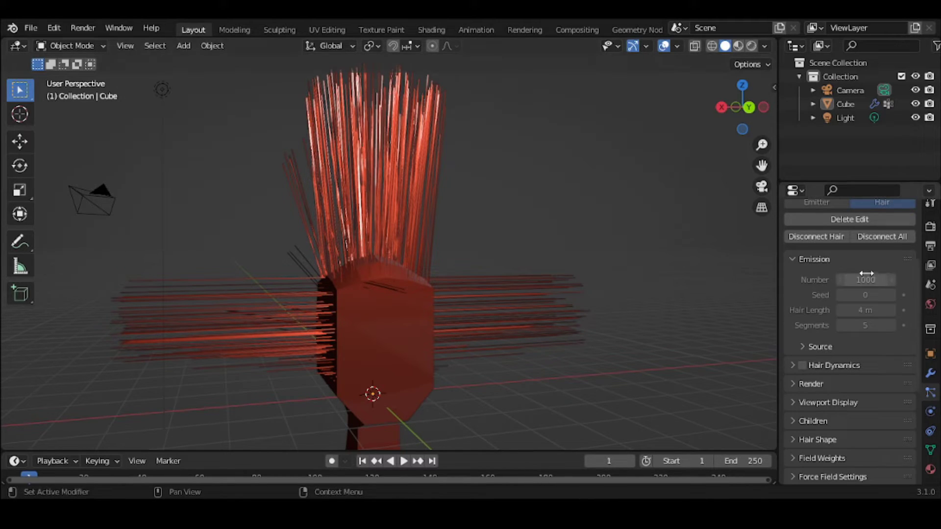
scroll(835, 269, up, 4)
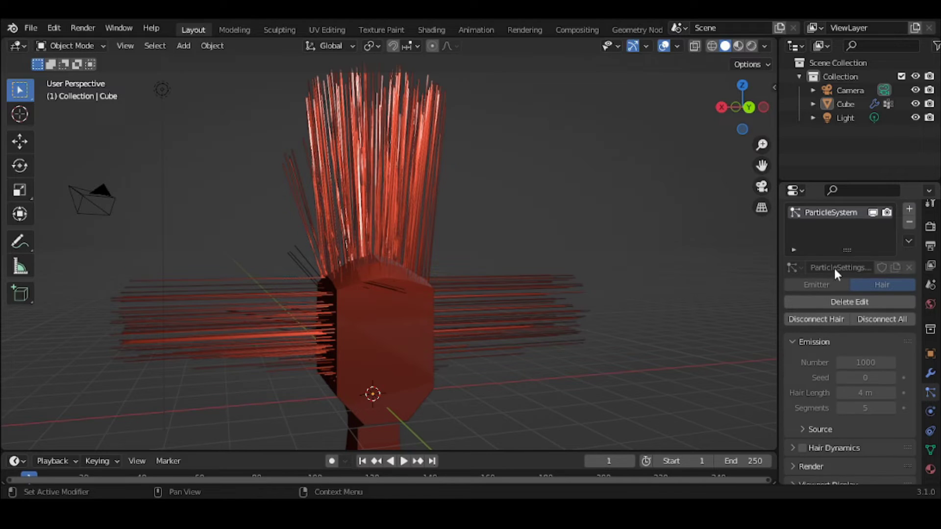
click(907, 223)
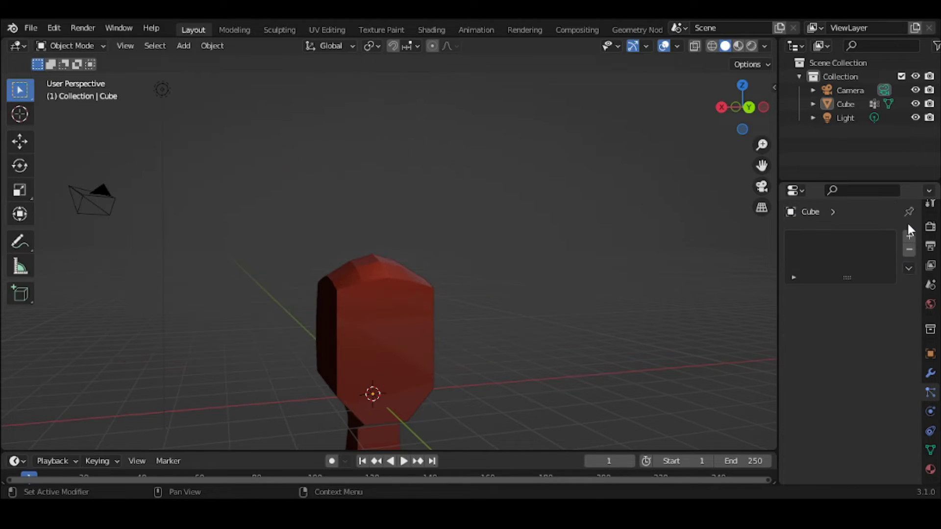
click(909, 237)
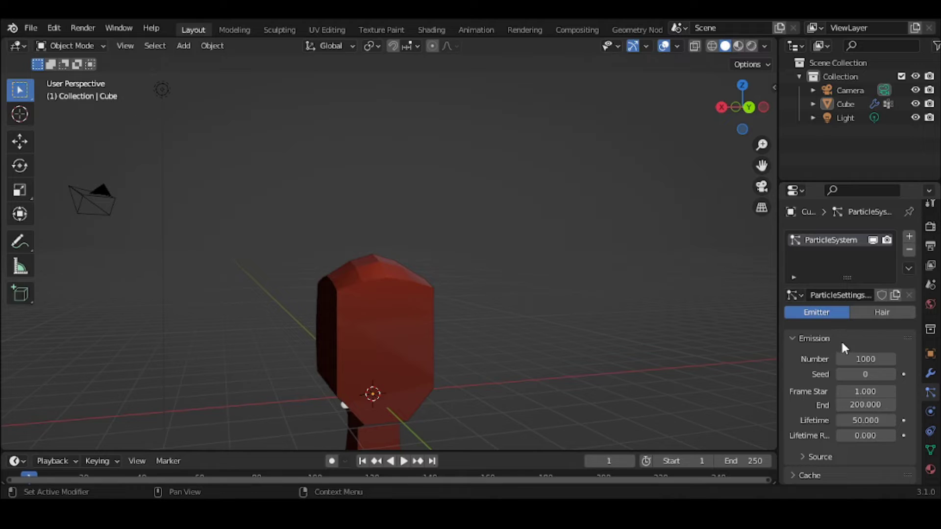
scroll(840, 338, down, 5)
scroll(840, 335, up, 2)
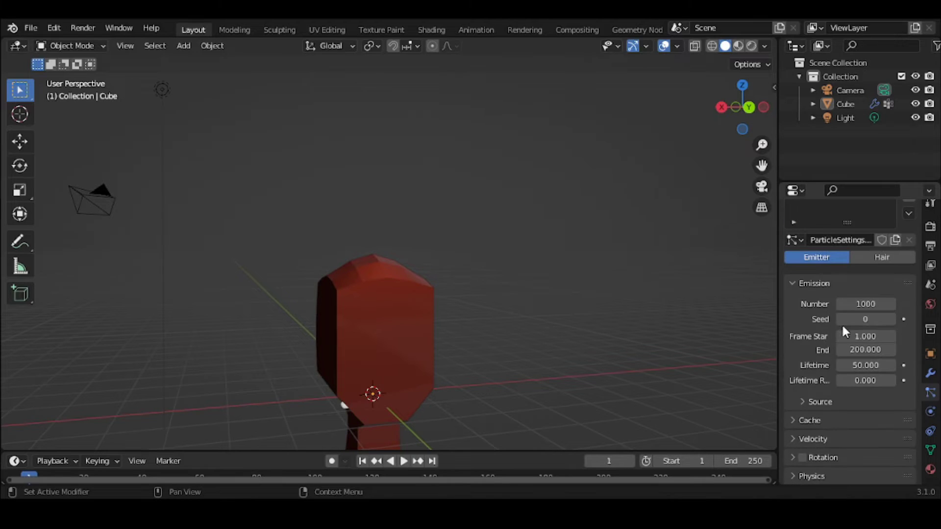
click(882, 256)
Assign the vertex group Group to the new hair's Length and set its Segments to 7.
scroll(832, 372, down, 6)
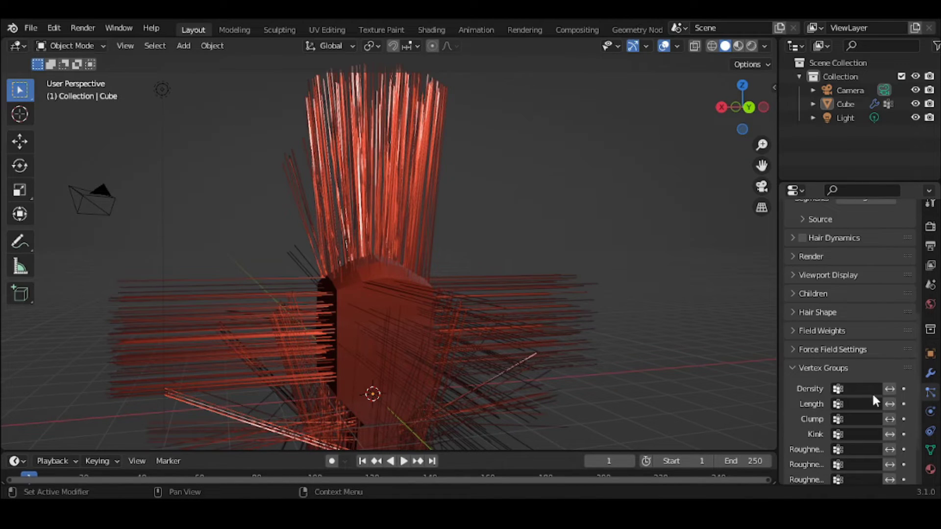
click(875, 404)
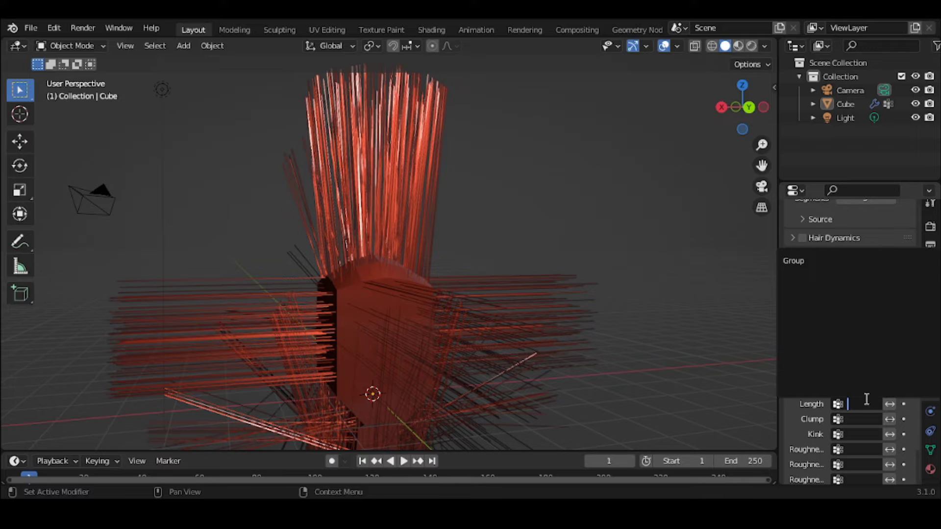
click(808, 261)
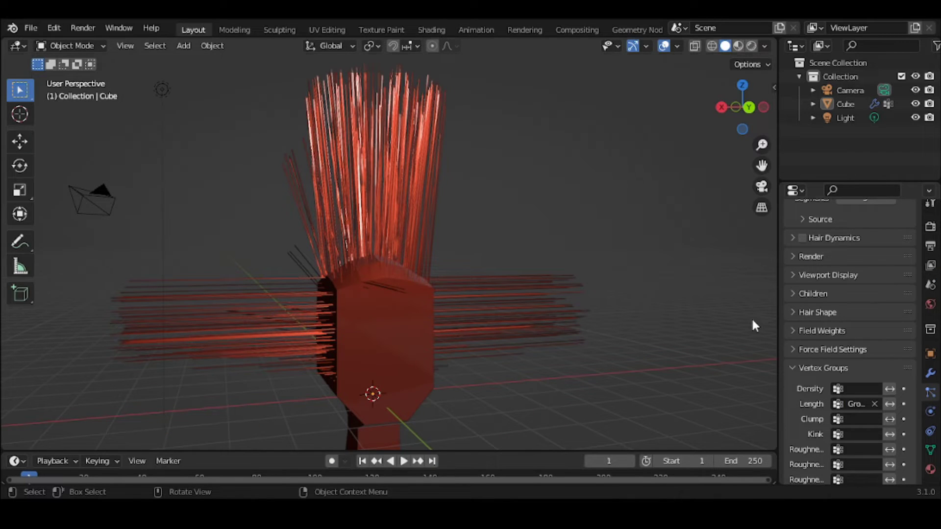
scroll(796, 333, up, 5)
scroll(793, 325, up, 5)
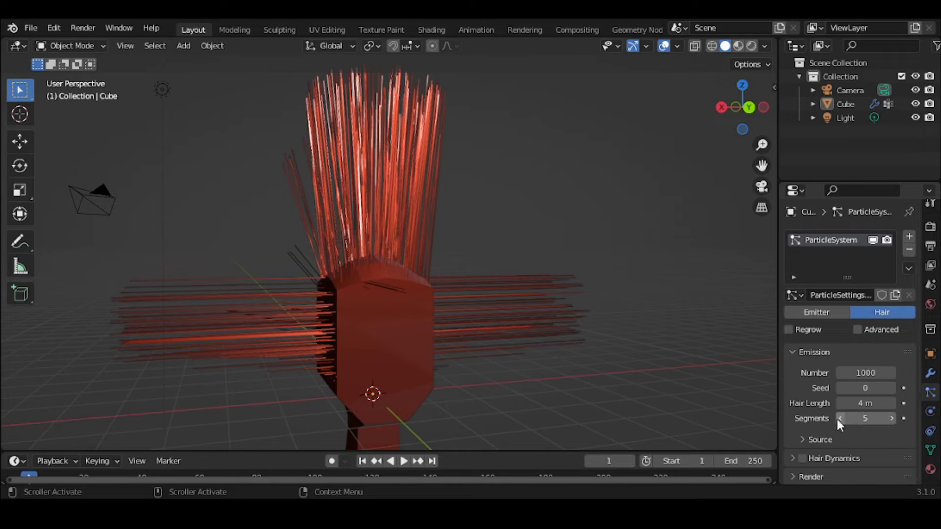
click(892, 419)
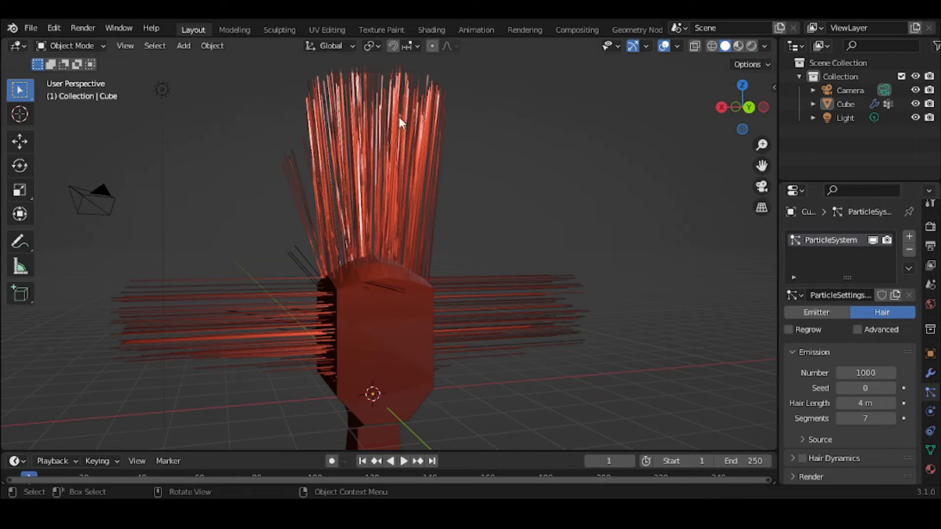
Switch to Particle Edit mode and examine the hair's control points around the head up close.
click(71, 42)
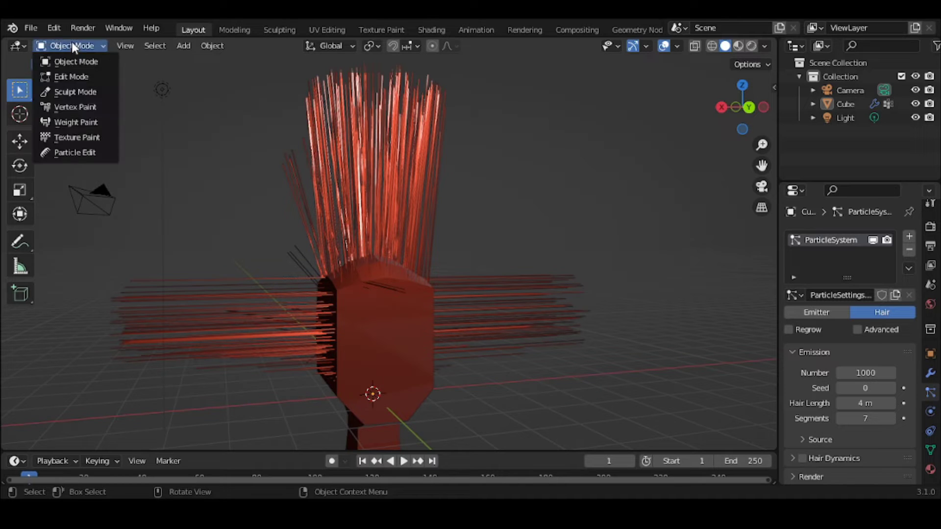
click(78, 152)
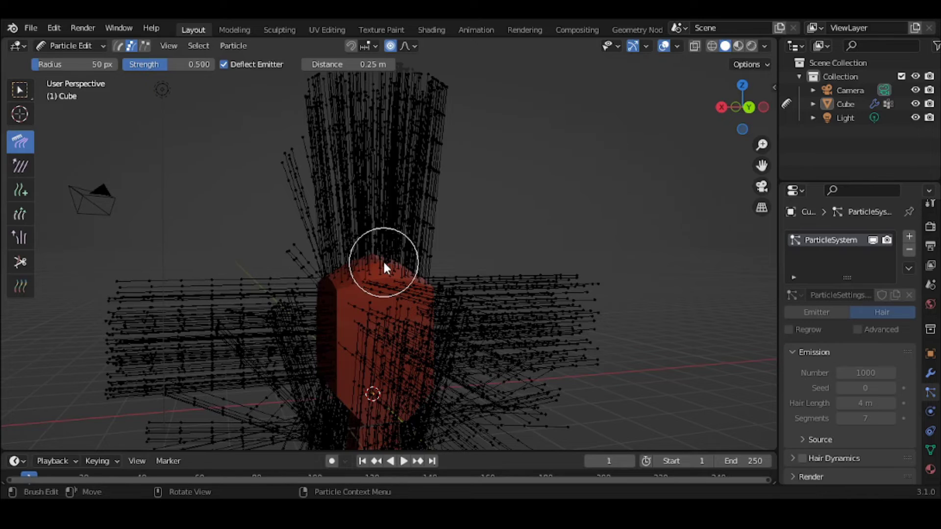
scroll(384, 262, up, 2)
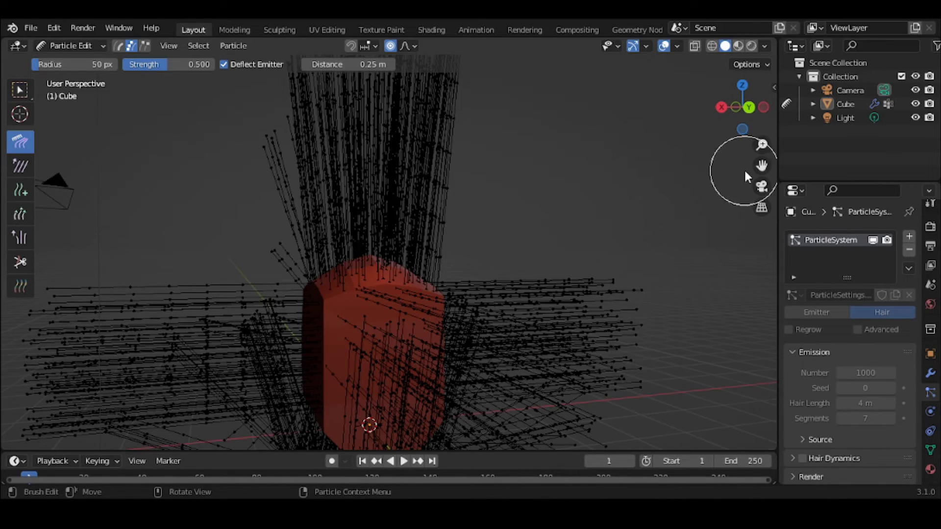
drag(761, 165, 680, 210)
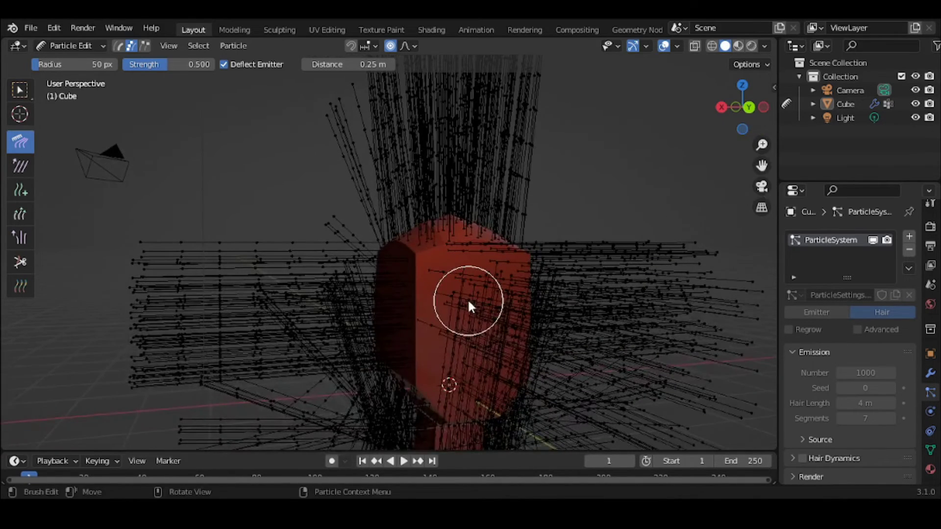
scroll(468, 298, up, 2)
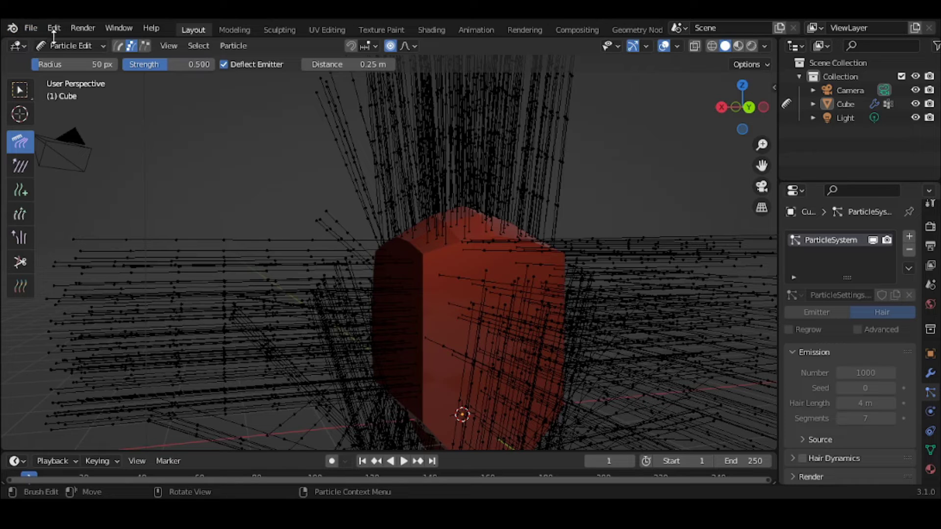
Return to Object Mode and set the hair's emission Number to 100.
click(62, 46)
click(76, 61)
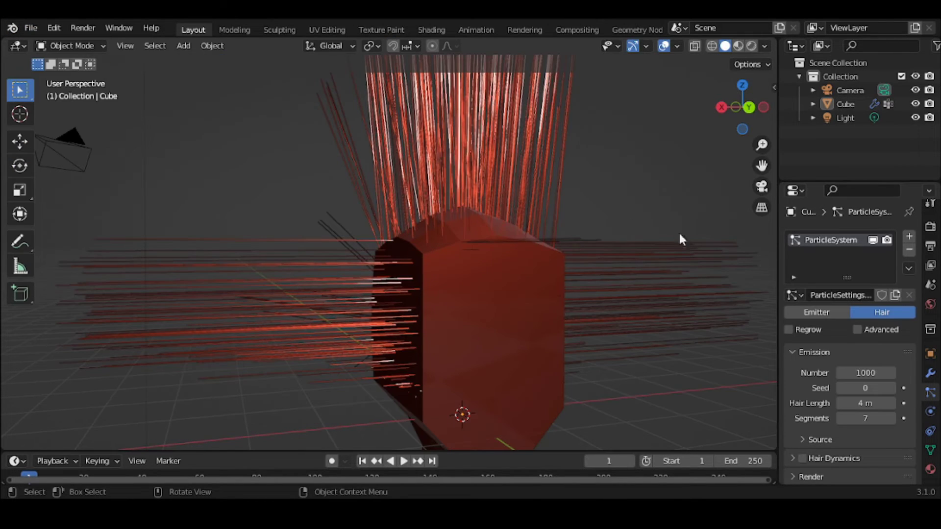
click(880, 373)
text(100)
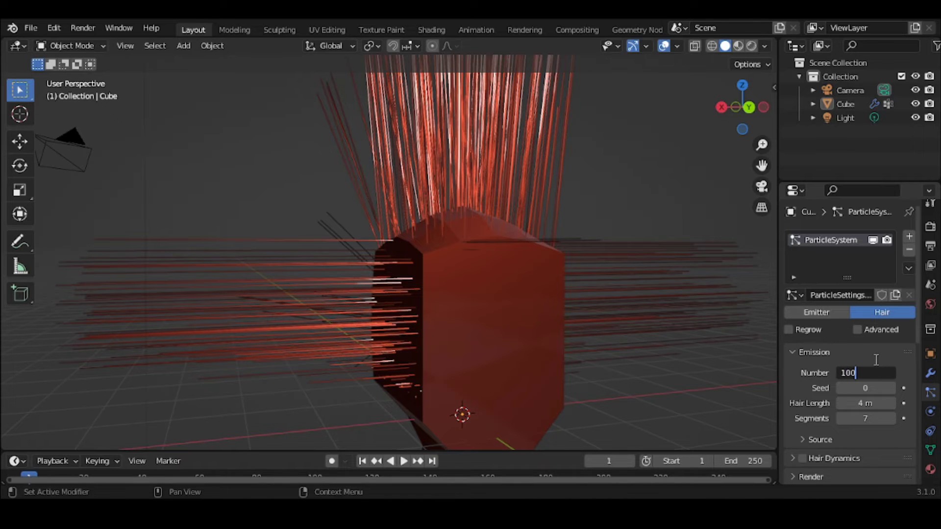
key(Return)
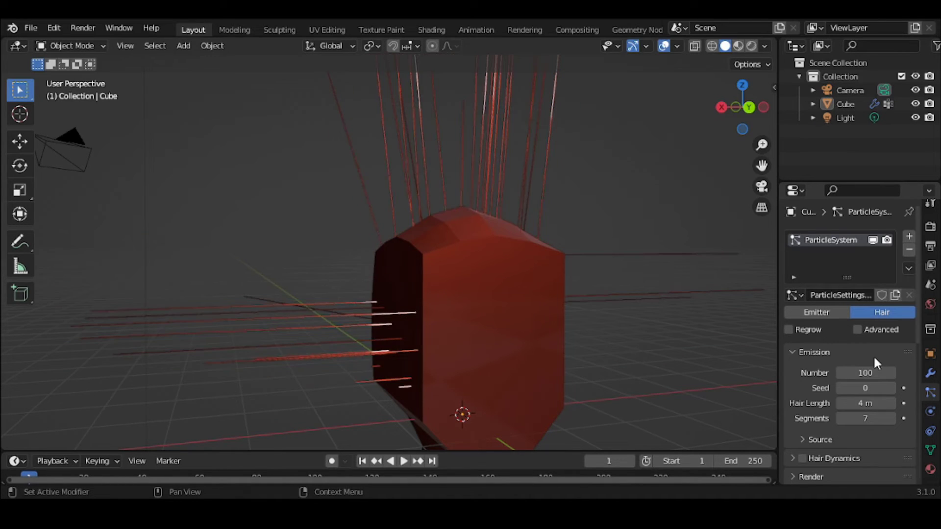
Switch the head back to Particle Edit mode and set the Comb brush radius to 22 px.
click(68, 44)
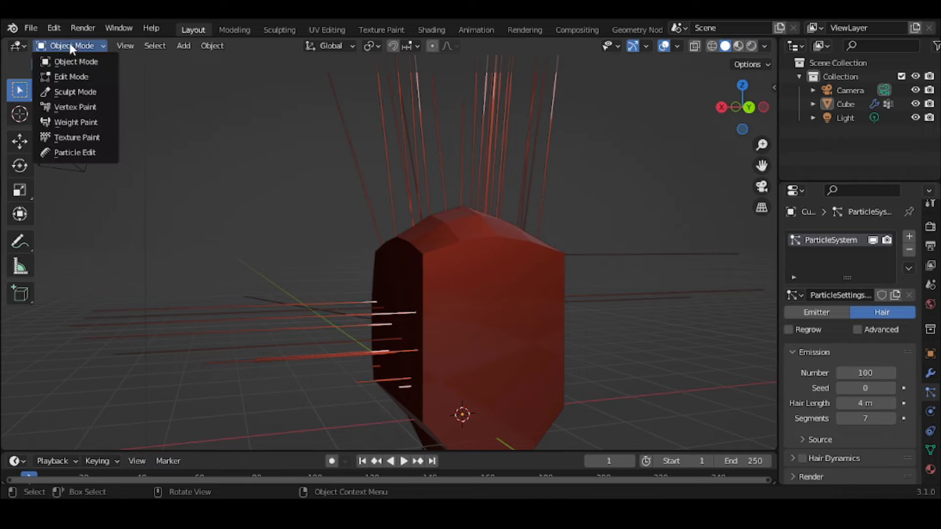
click(89, 151)
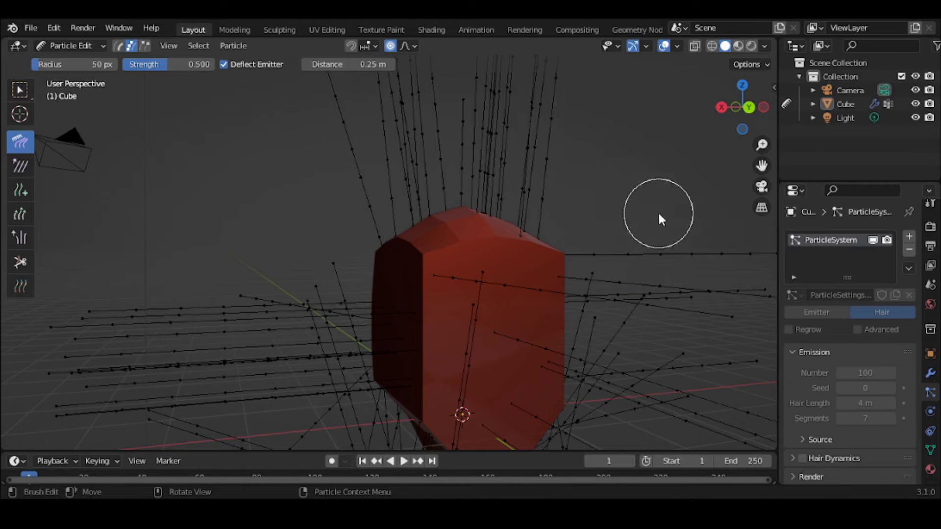
drag(762, 166, 495, 164)
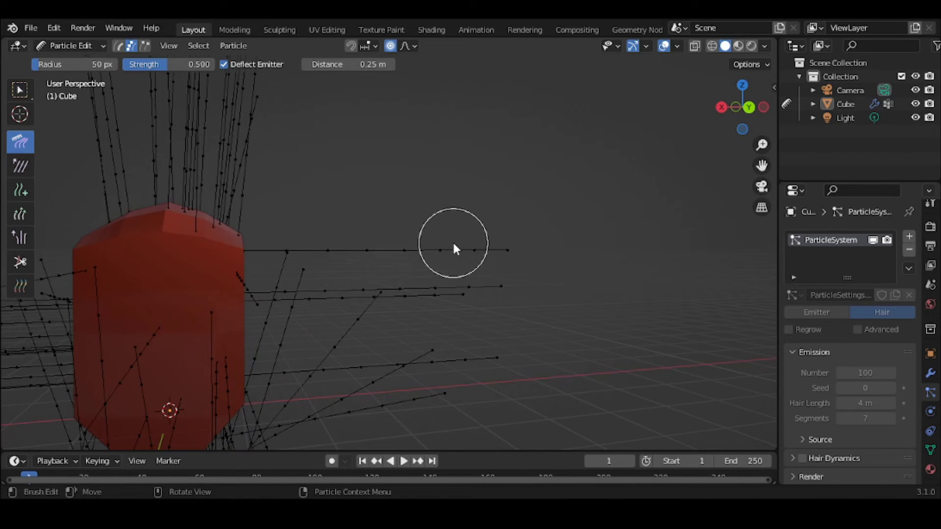
key(f)
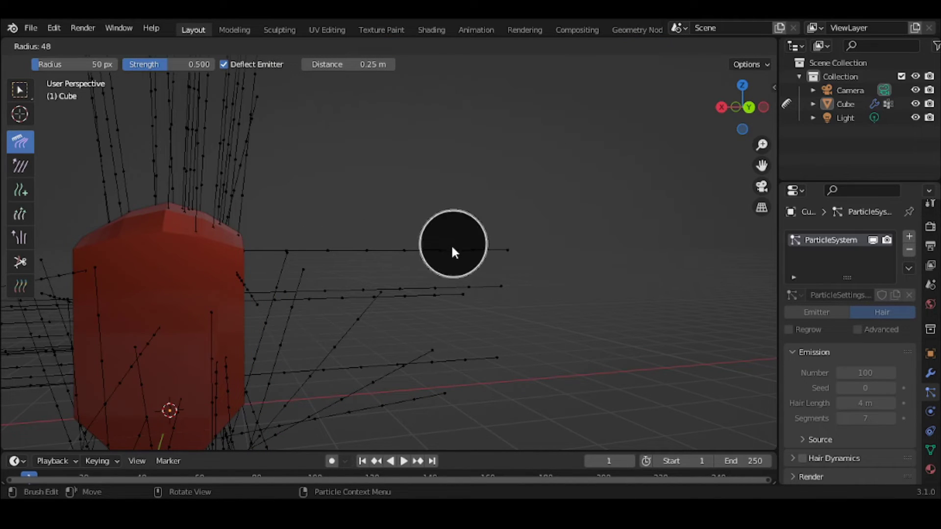
click(434, 252)
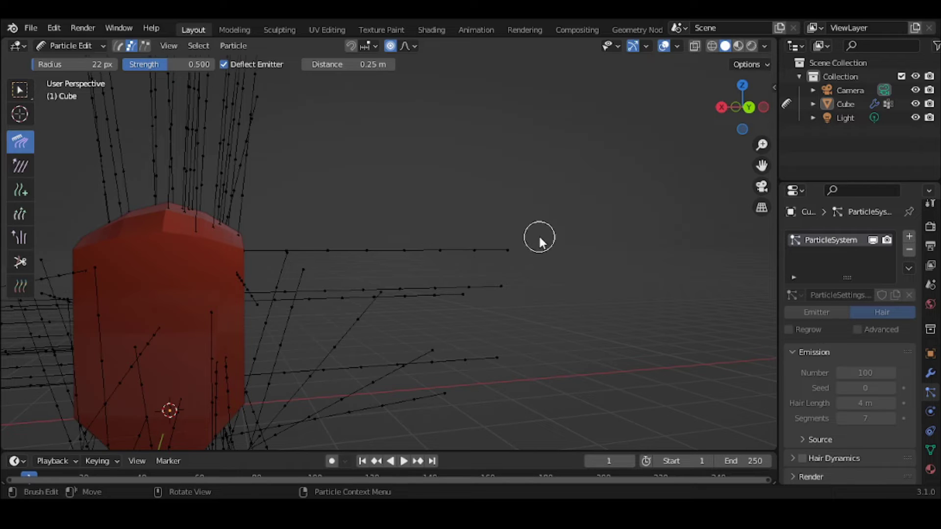
Comb the uppermost long hair on the head's side, bending it upward at several points into a wavy strand.
mouse_move(497, 254)
mouse_down()
mouse_move(316, 267)
mouse_move(295, 262)
mouse_move(285, 237)
mouse_up()
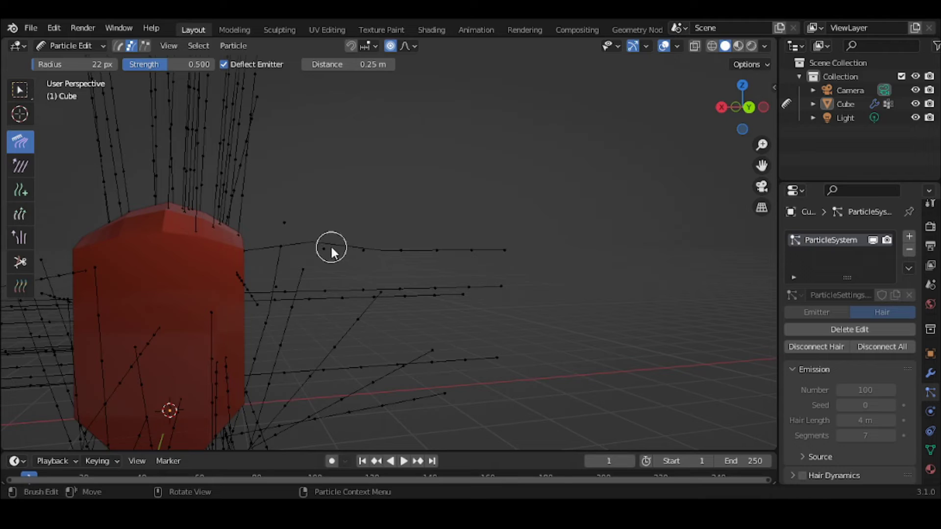
mouse_move(330, 246)
mouse_down()
mouse_move(330, 262)
mouse_move(367, 252)
mouse_move(367, 214)
mouse_move(399, 248)
mouse_move(398, 289)
mouse_move(430, 263)
mouse_move(422, 204)
mouse_up()
mouse_move(505, 245)
mouse_down()
mouse_move(495, 250)
mouse_move(499, 199)
mouse_up()
mouse_move(466, 252)
mouse_down()
mouse_move(460, 231)
mouse_move(458, 256)
mouse_move(458, 234)
mouse_up()
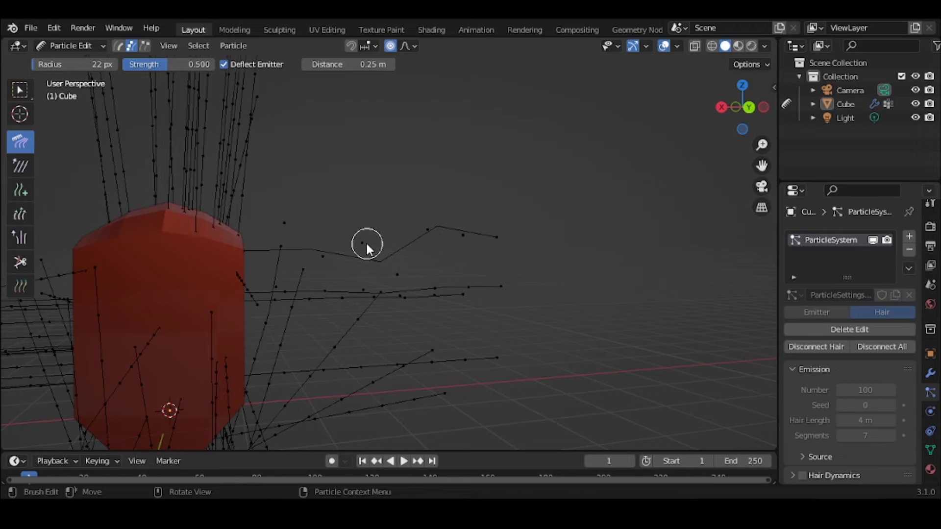
mouse_move(366, 246)
mouse_down()
mouse_move(363, 267)
mouse_move(364, 226)
mouse_move(361, 267)
mouse_move(367, 204)
mouse_up()
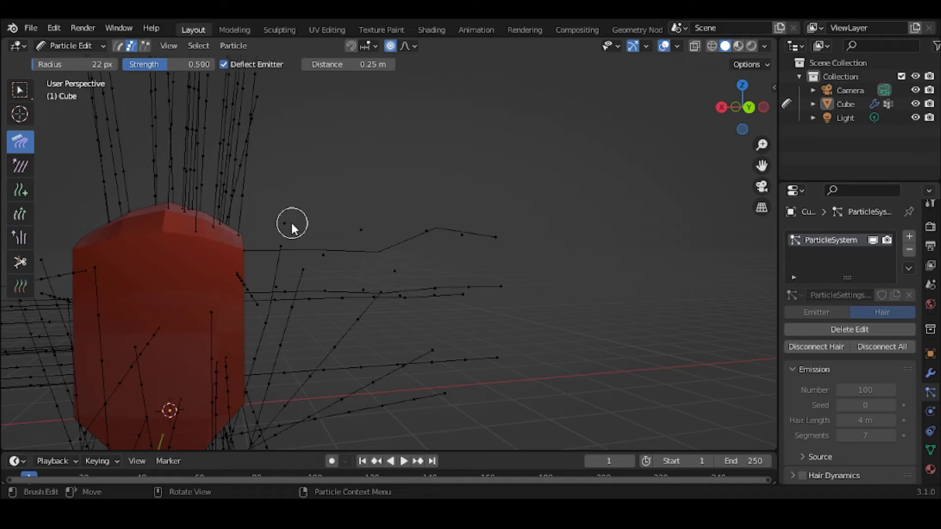
mouse_move(292, 223)
mouse_down()
mouse_move(287, 249)
mouse_move(292, 221)
mouse_up()
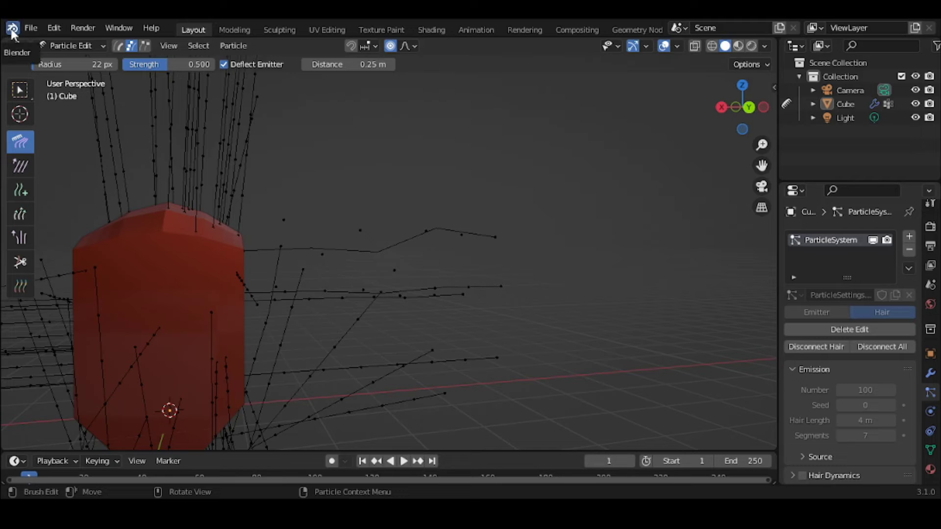
Return the head to Object Mode and view how the combed side strand is displayed.
click(77, 45)
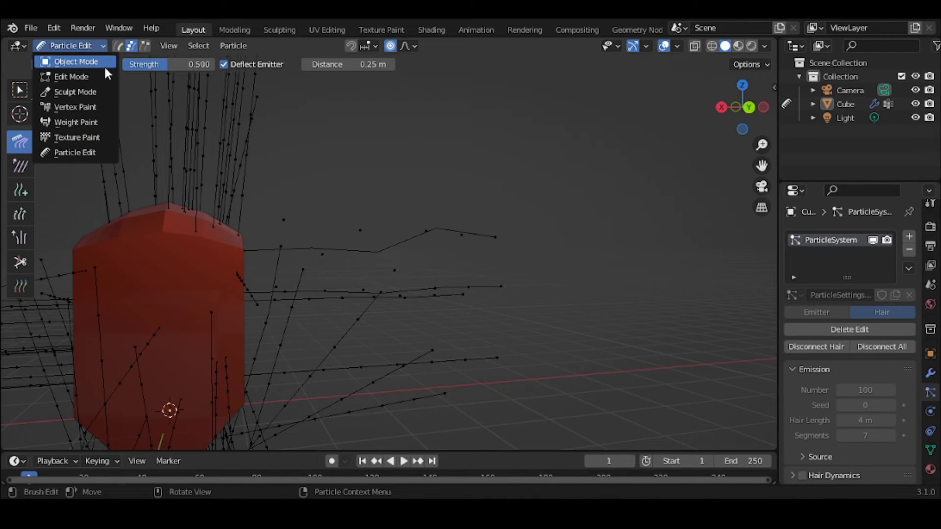
click(104, 65)
scroll(317, 157, down, 3)
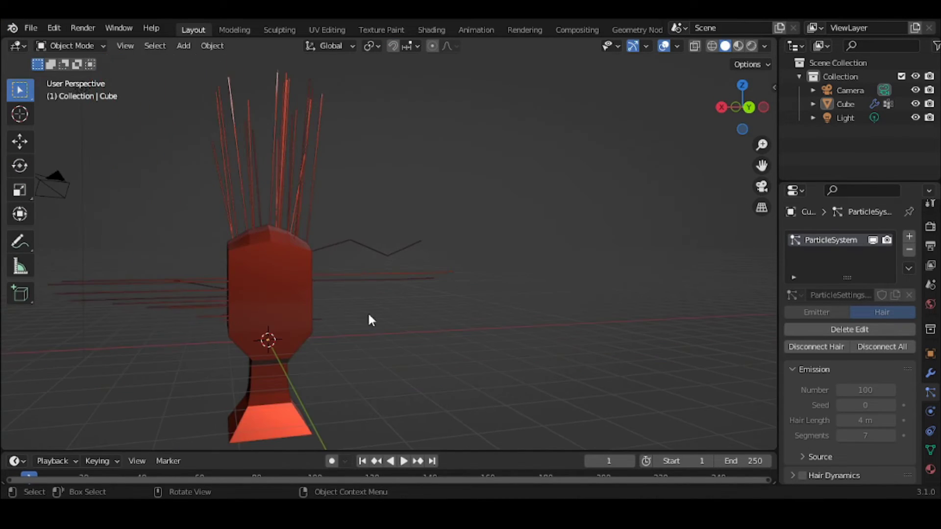
scroll(370, 308, up, 2)
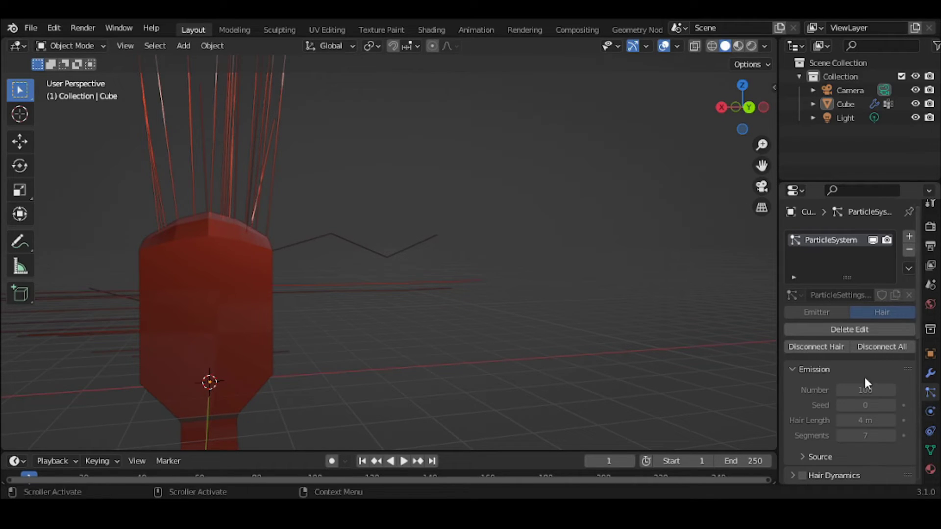
Examine the hair particle system's viewport display settings and render path settings.
click(811, 368)
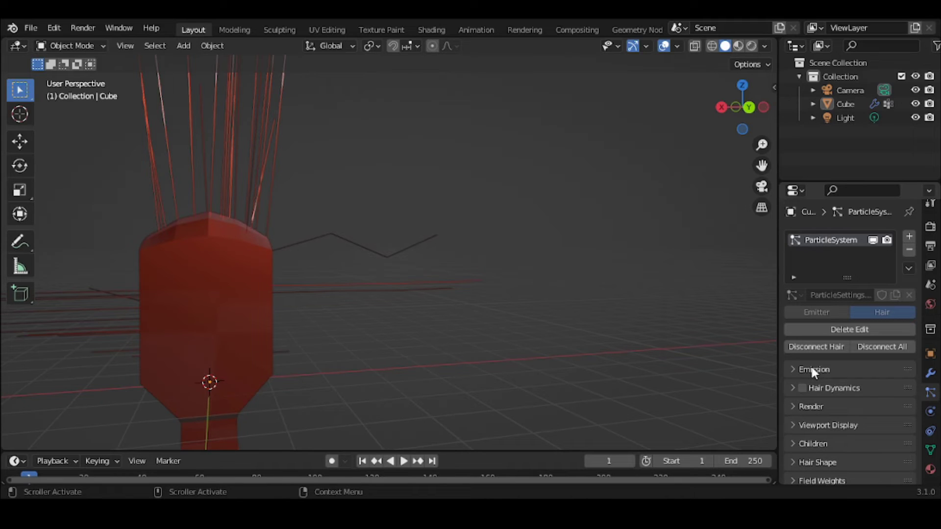
scroll(811, 368, down, 4)
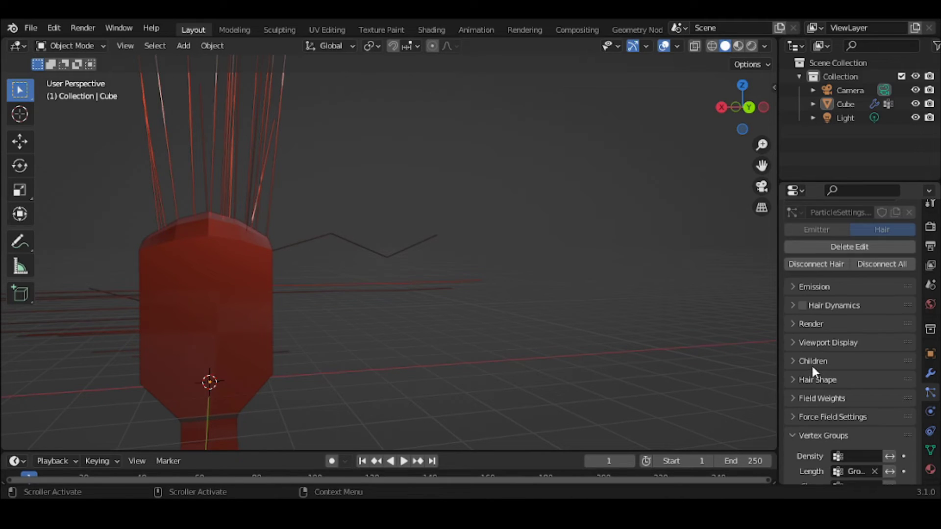
click(832, 343)
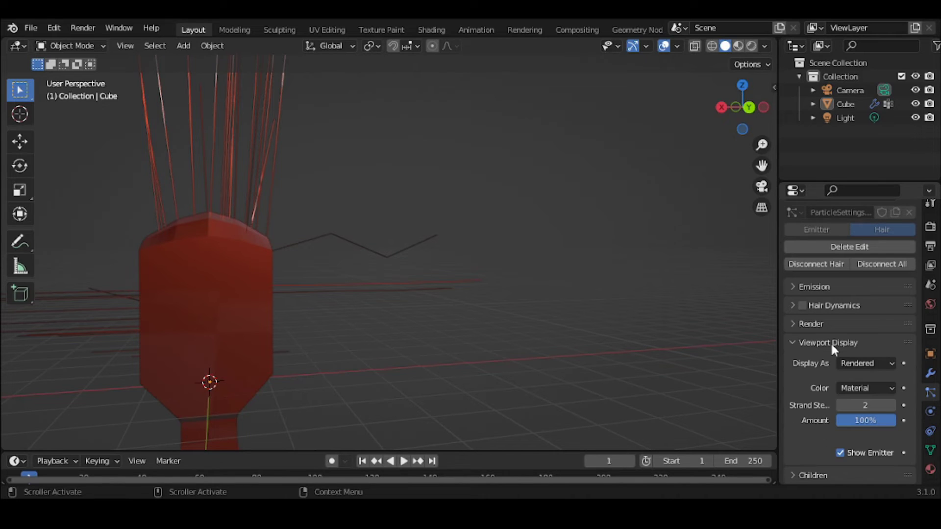
click(831, 344)
click(831, 344)
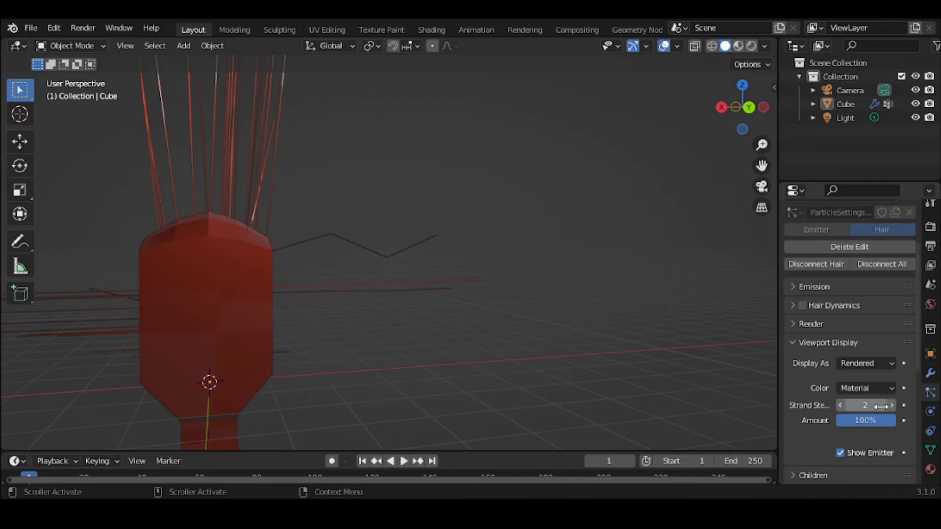
click(837, 346)
click(826, 325)
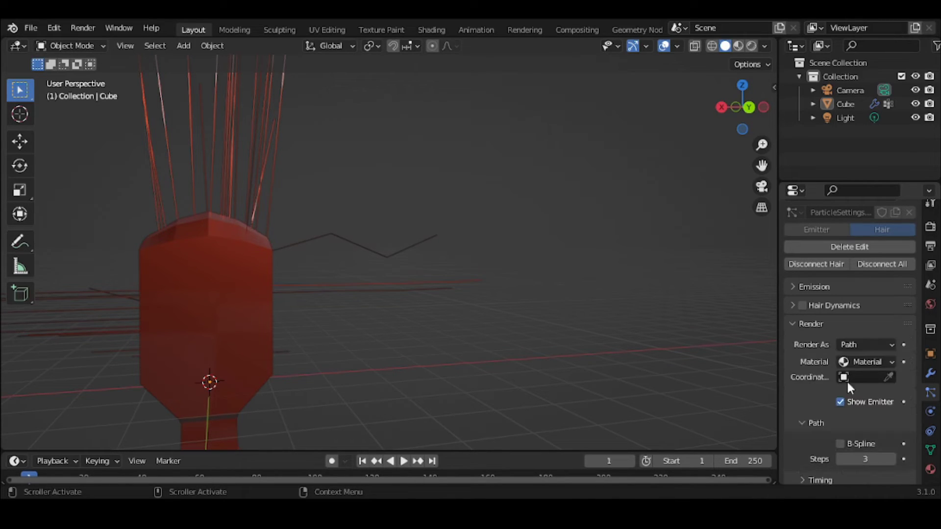
scroll(872, 437, down, 2)
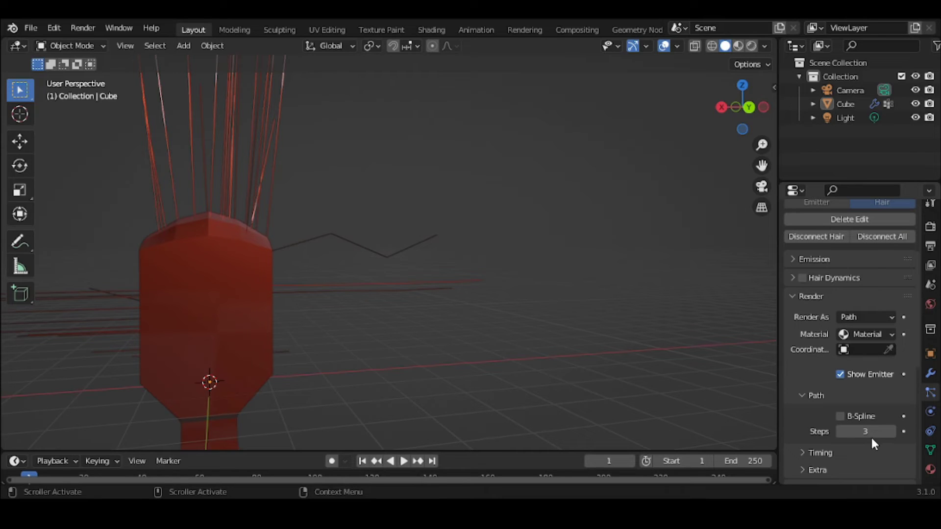
click(814, 300)
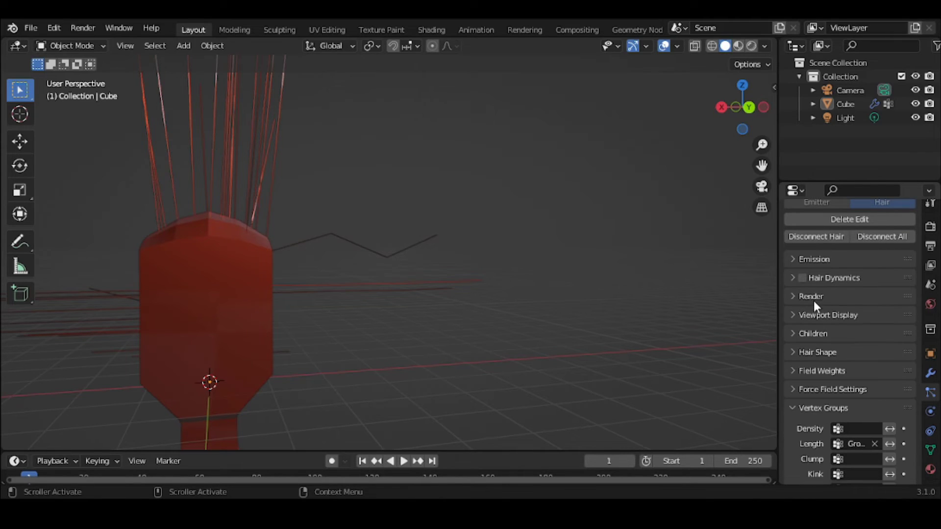
Raise the hair's viewport Strand Steps until the wavy strand displays as a smooth curve, and set the render path Steps to 5.
click(814, 315)
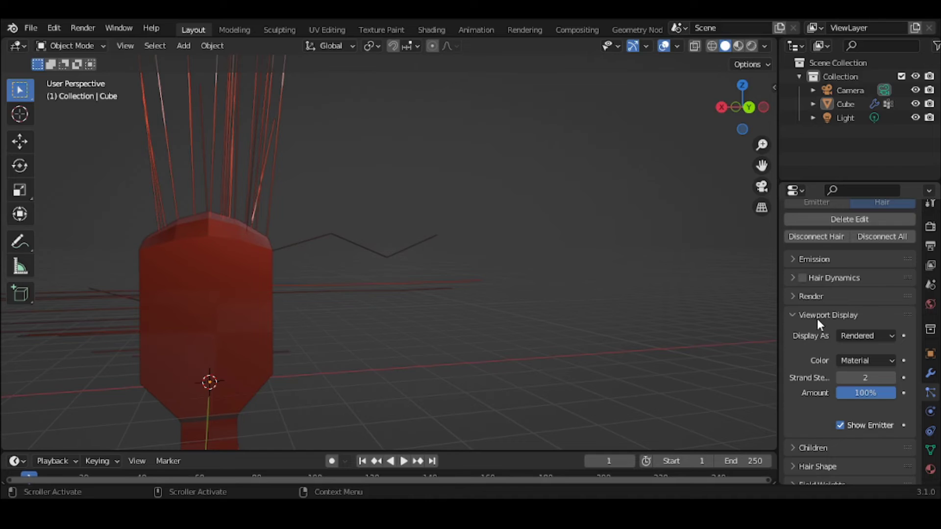
scroll(852, 422, down, 2)
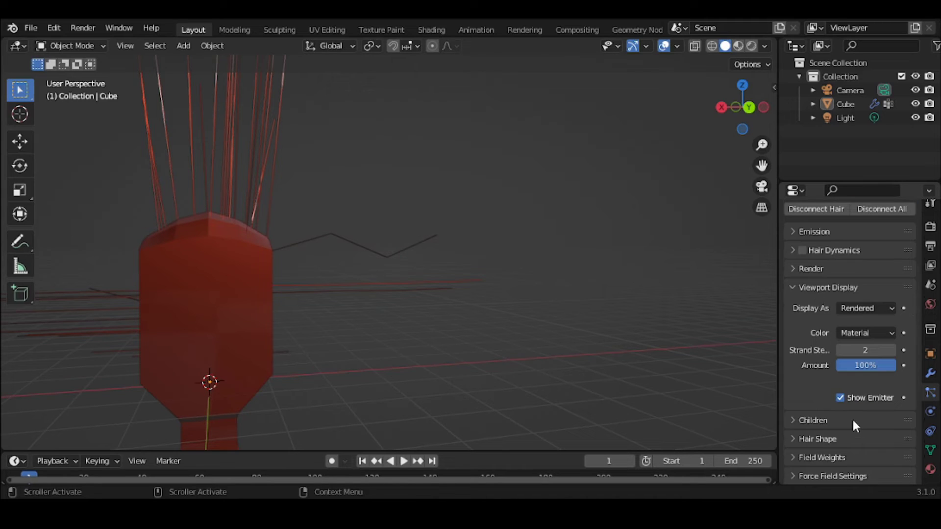
click(891, 350)
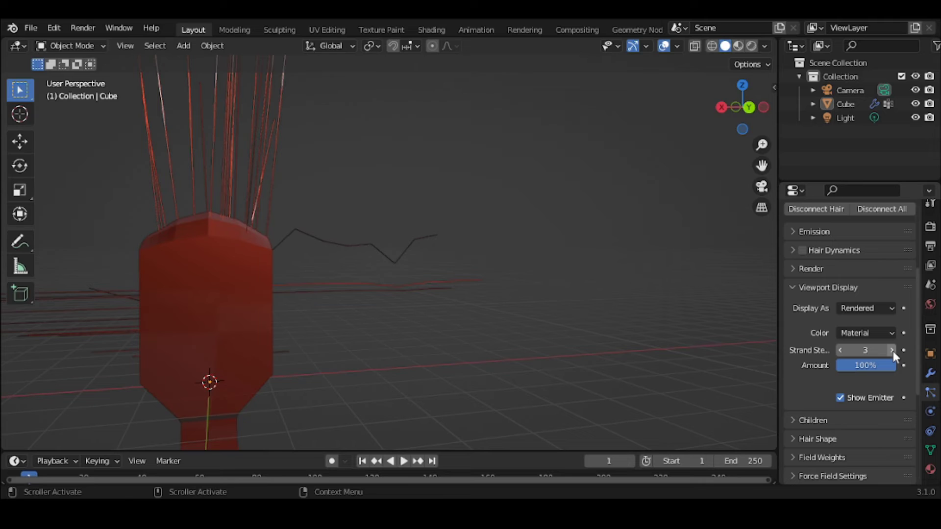
click(840, 350)
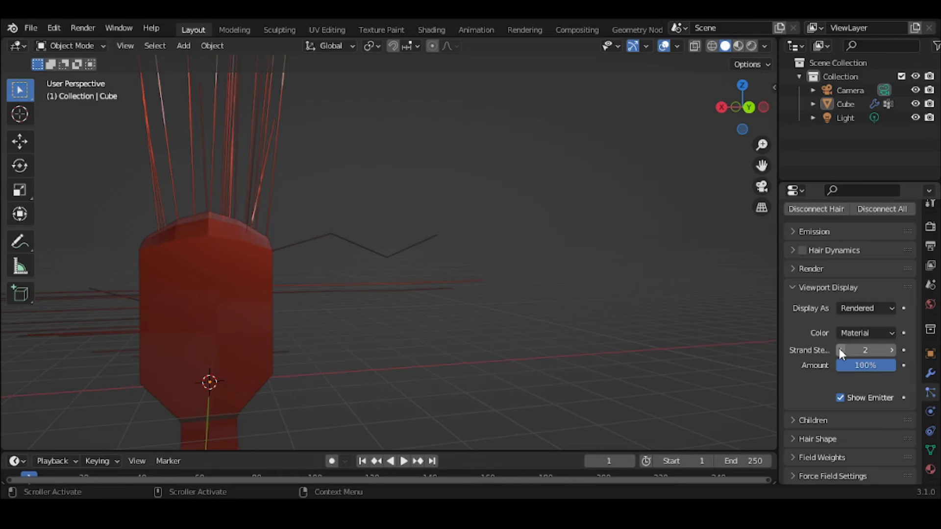
click(890, 351)
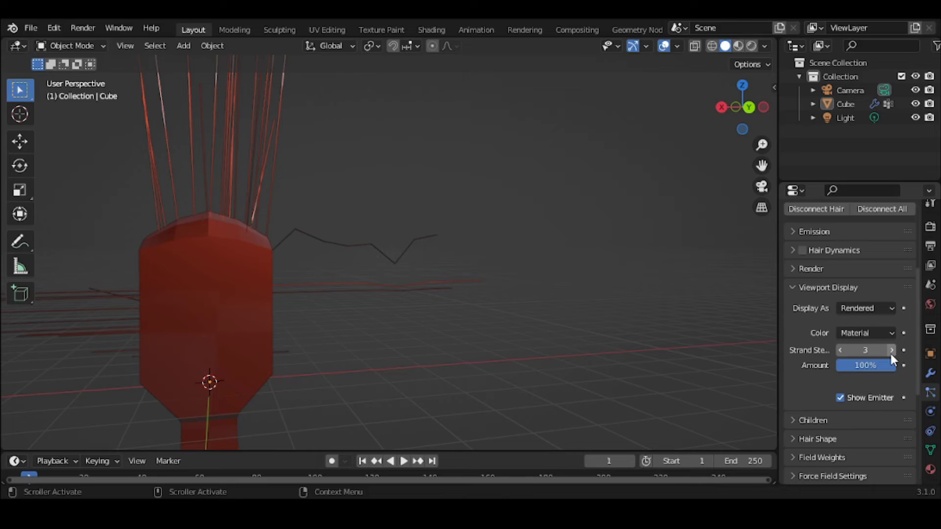
click(890, 351)
click(890, 351)
click(811, 269)
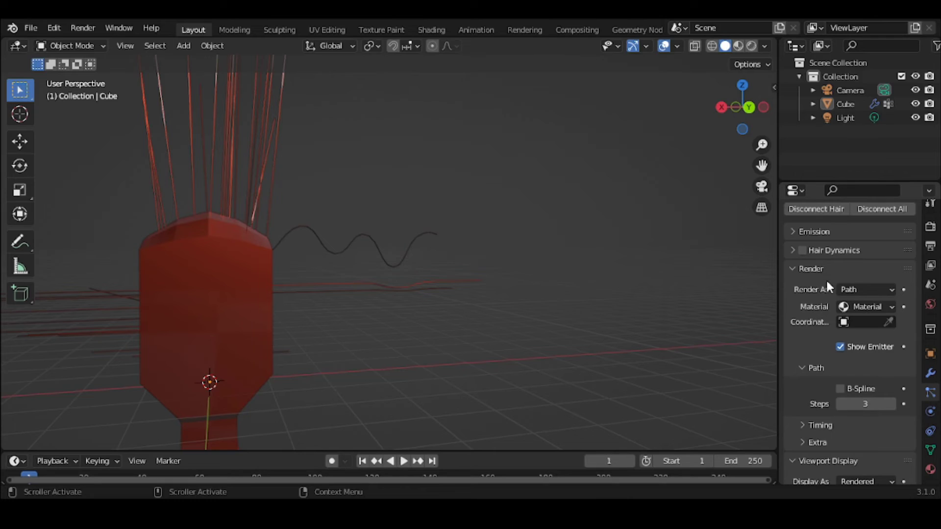
click(892, 404)
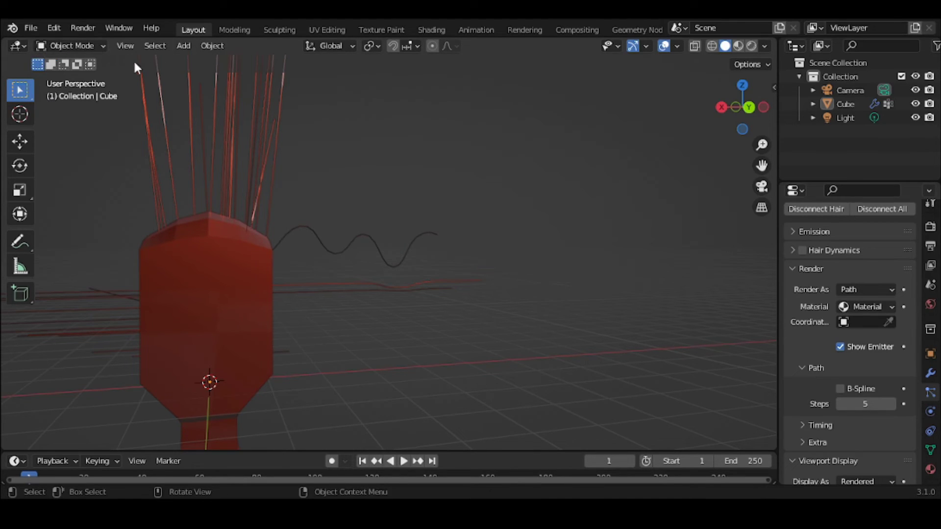
Switch the head to Particle Edit mode and raise the viewport Path Steps until the edited strand displays as a smooth curve.
click(69, 46)
click(78, 152)
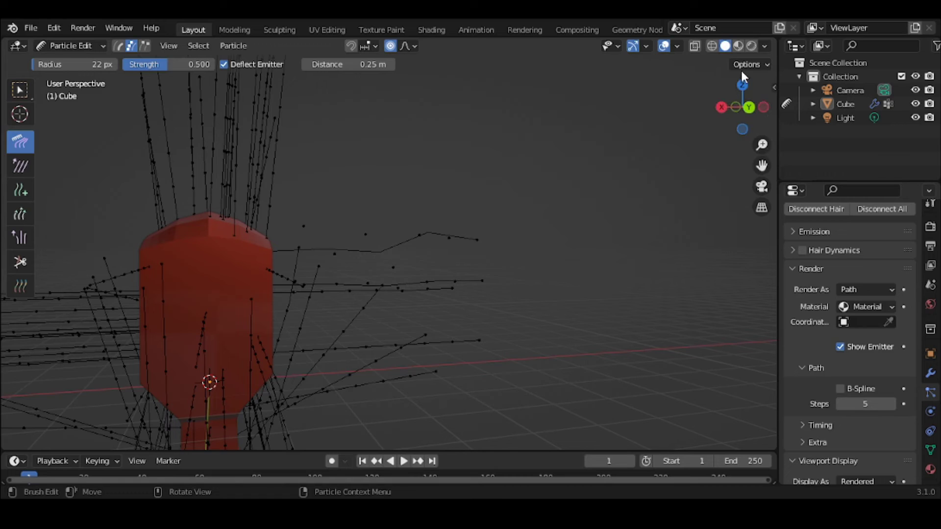
click(768, 65)
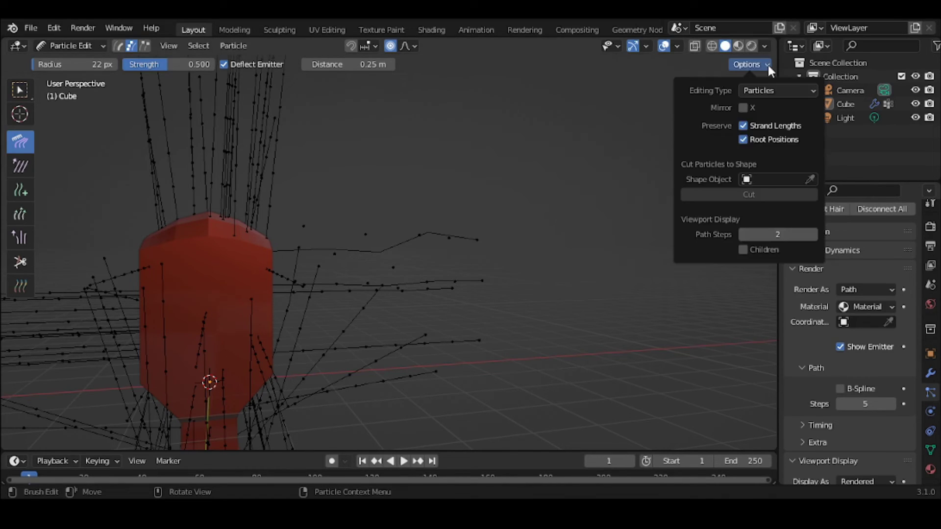
click(812, 234)
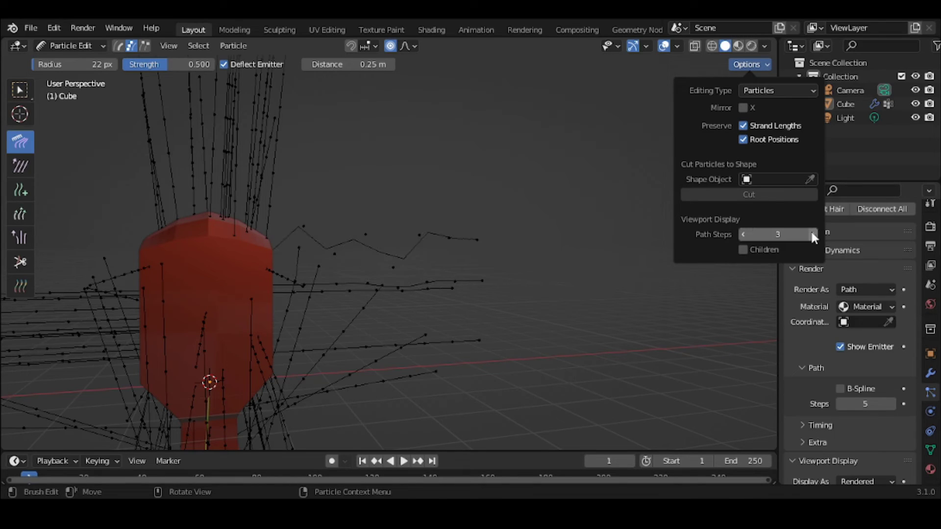
click(813, 235)
click(812, 235)
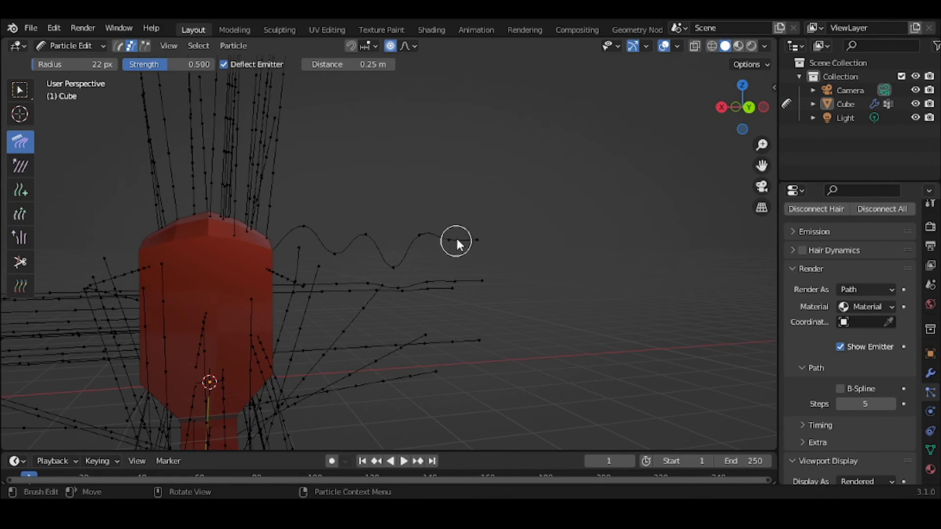
Comb the uppermost side strand downward at its middle wave crest and at its tip.
drag(368, 236, 363, 254)
drag(366, 256, 355, 270)
mouse_move(313, 227)
mouse_down()
mouse_move(300, 225)
mouse_move(304, 258)
mouse_move(331, 250)
mouse_up()
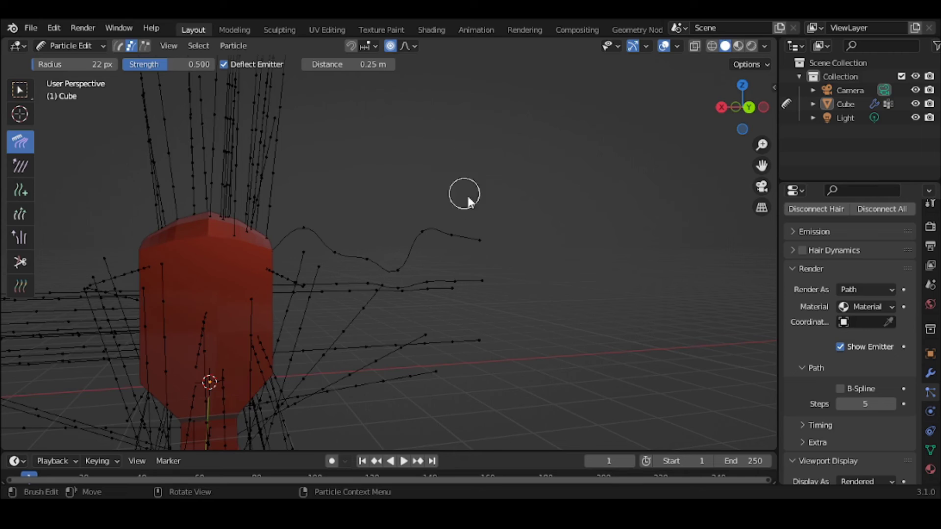
mouse_move(479, 242)
mouse_down()
mouse_move(472, 264)
mouse_move(453, 239)
mouse_move(431, 256)
mouse_up()
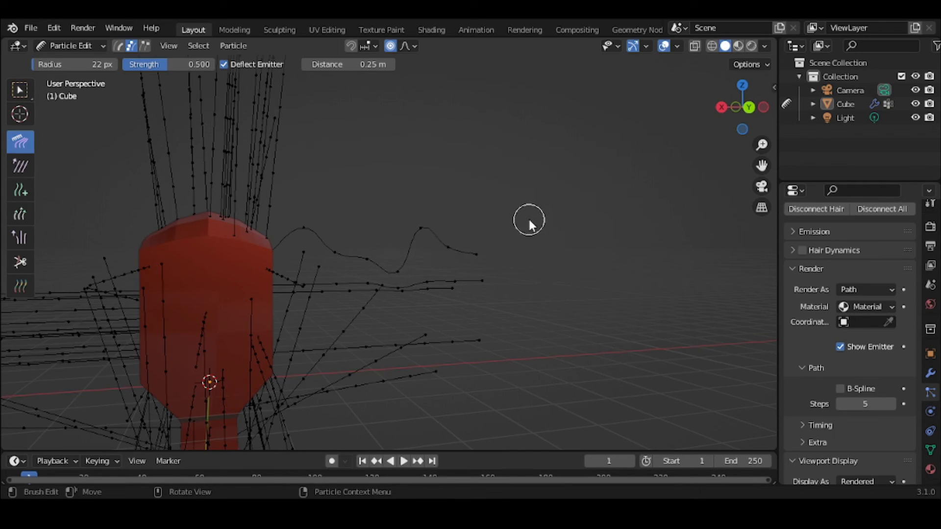